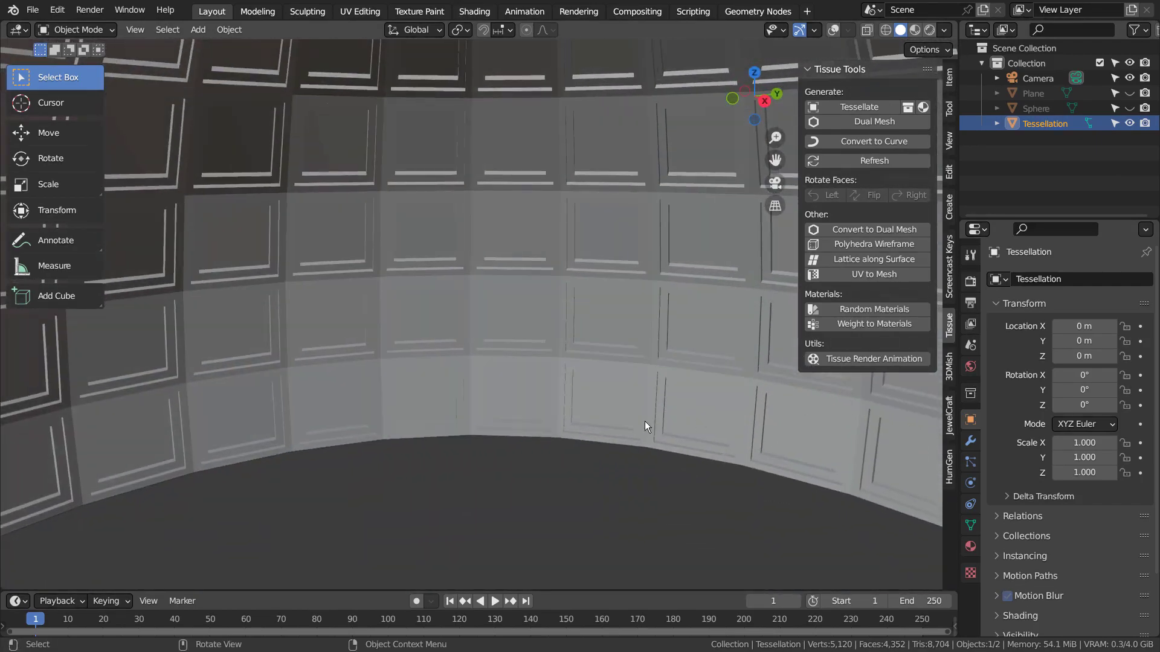
- Examine the tessellated dome's panel pattern from the inside, from underneath and from the outside
scroll(647, 422, down, 6)
middle_drag(712, 444, 619, 299)
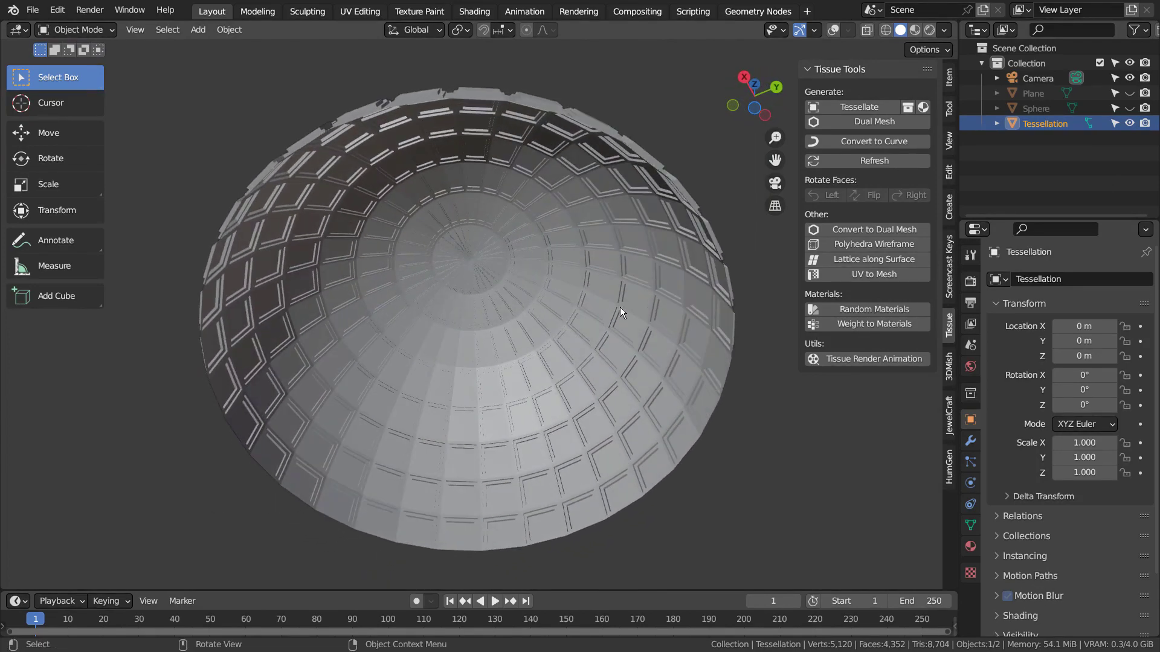
scroll(621, 311, up, 2)
middle_click(626, 323)
scroll(632, 338, up, 1)
middle_drag(635, 379, 883, 487)
scroll(400, 443, up, 4)
scroll(400, 442, up, 1)
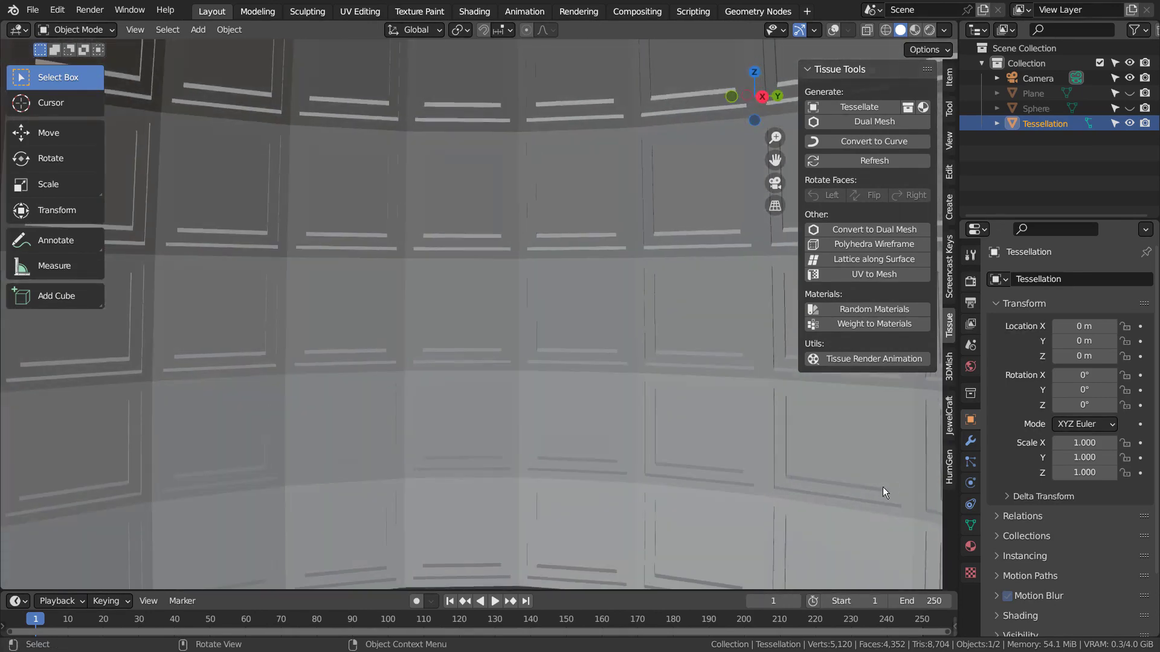
scroll(726, 408, down, 8)
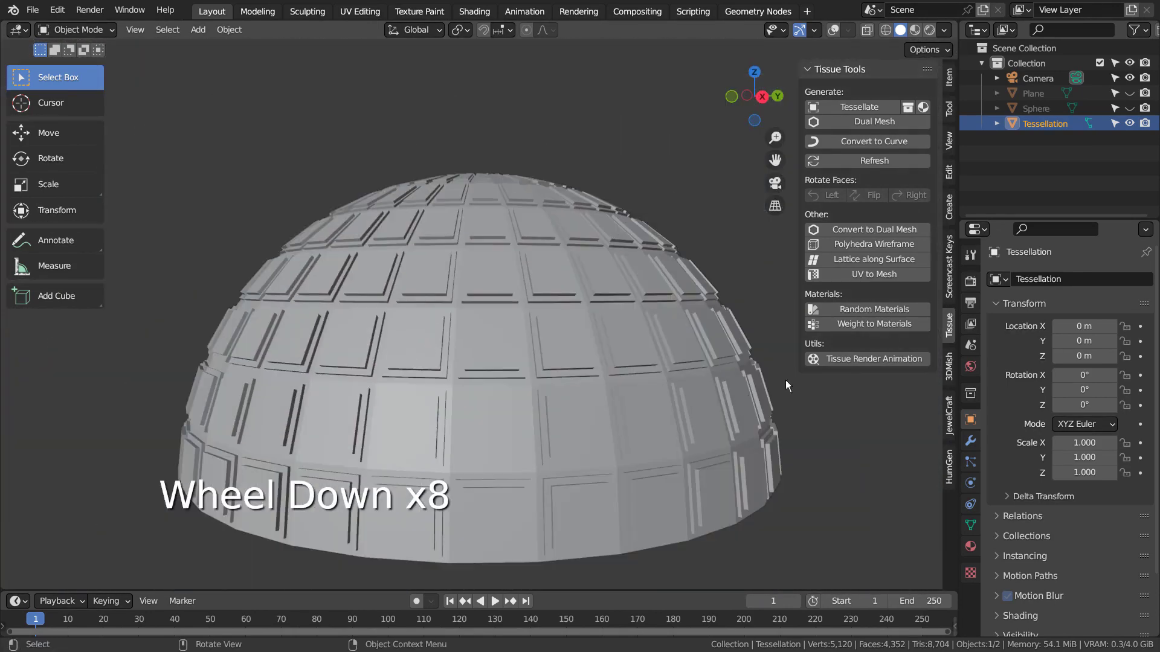
- Unhide the Sphere and Plane objects and select them together with the Tessellation object
click(1129, 108)
click(1130, 93)
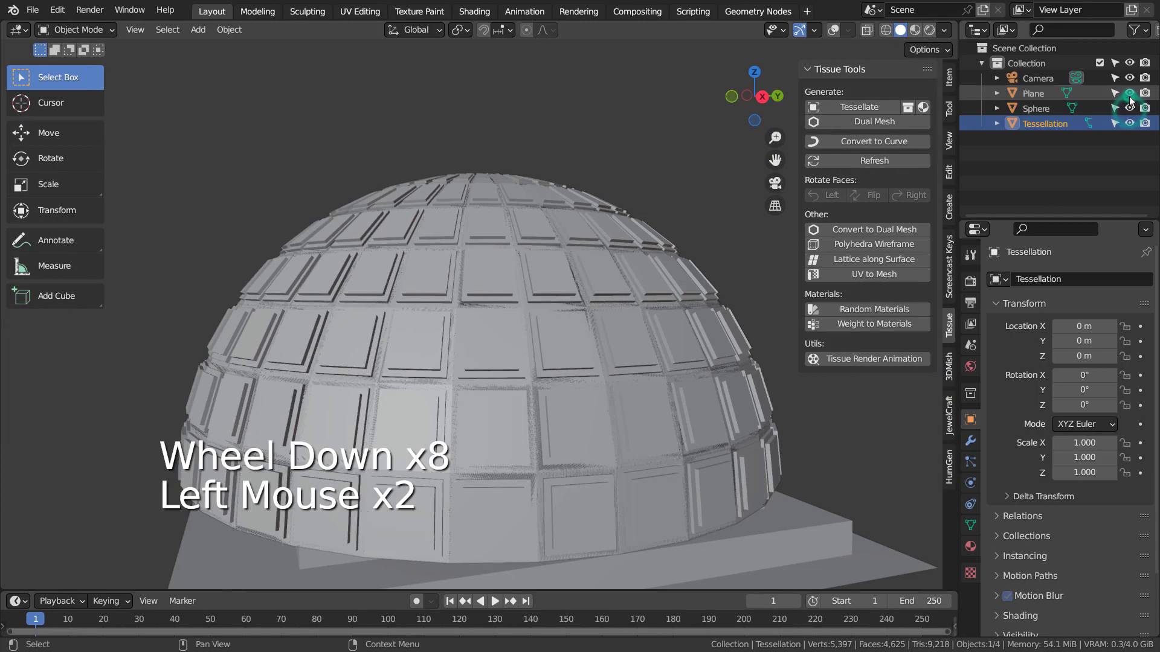
click(1044, 95)
shift+click(1043, 123)
key(h)
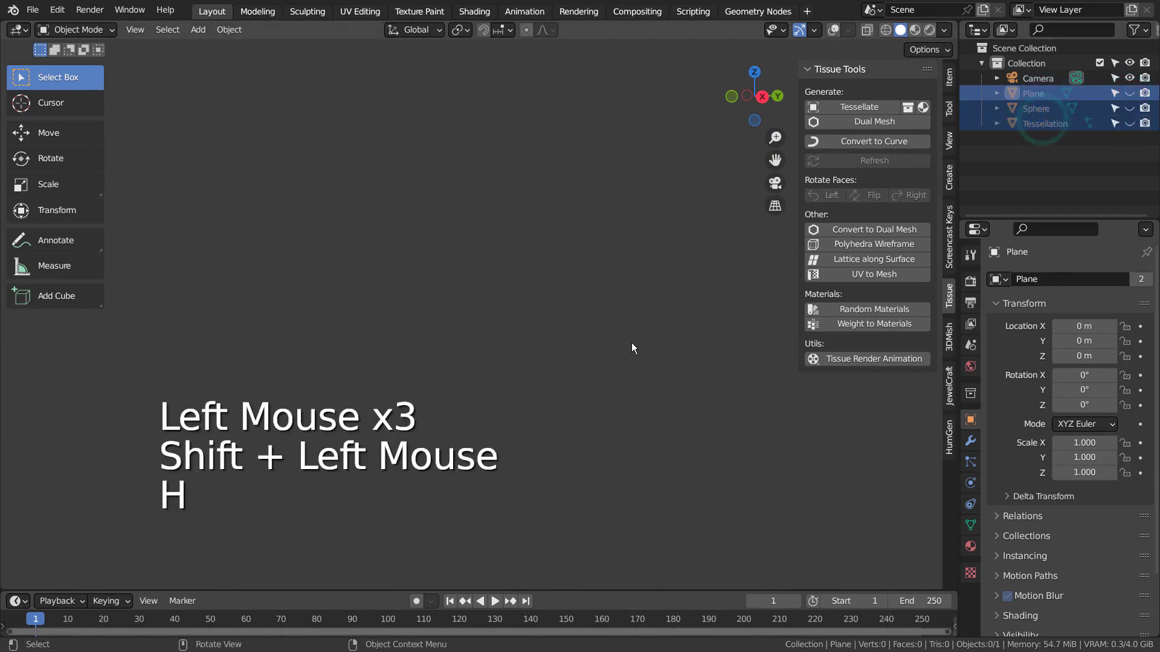
key(h)
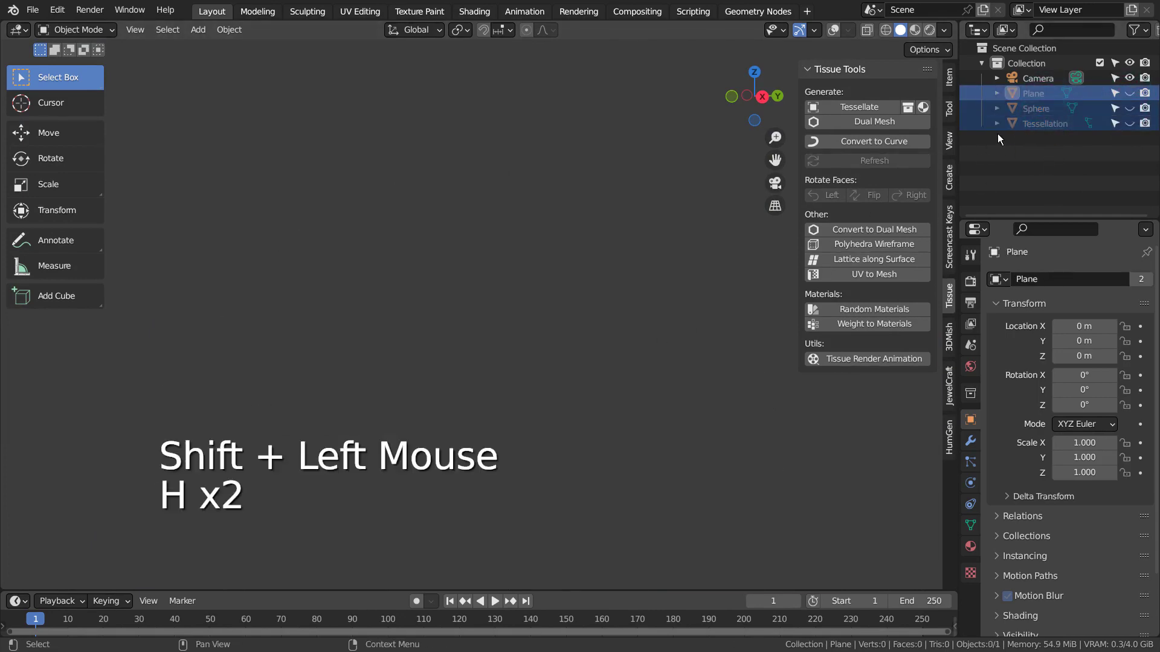
key(ctrl+z)
key(ctrl+z)
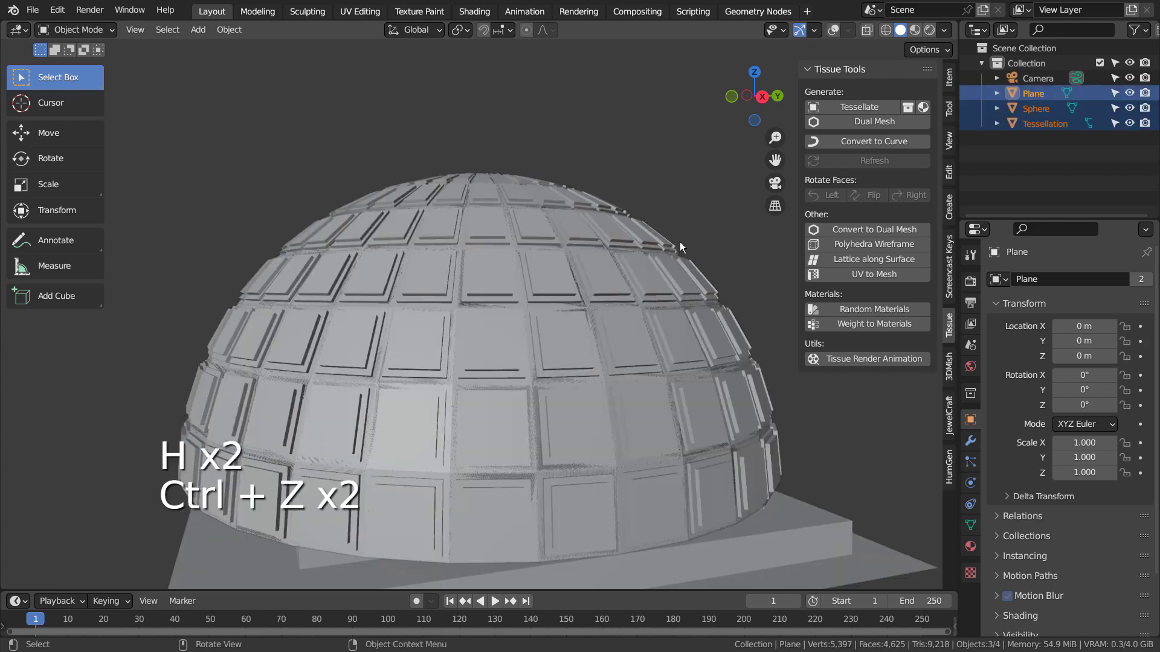
- Move the selected plane, sphere and tessellation into a new collection and exclude that collection from the view layer
key(m)
click(680, 242)
key(KP_Enter)
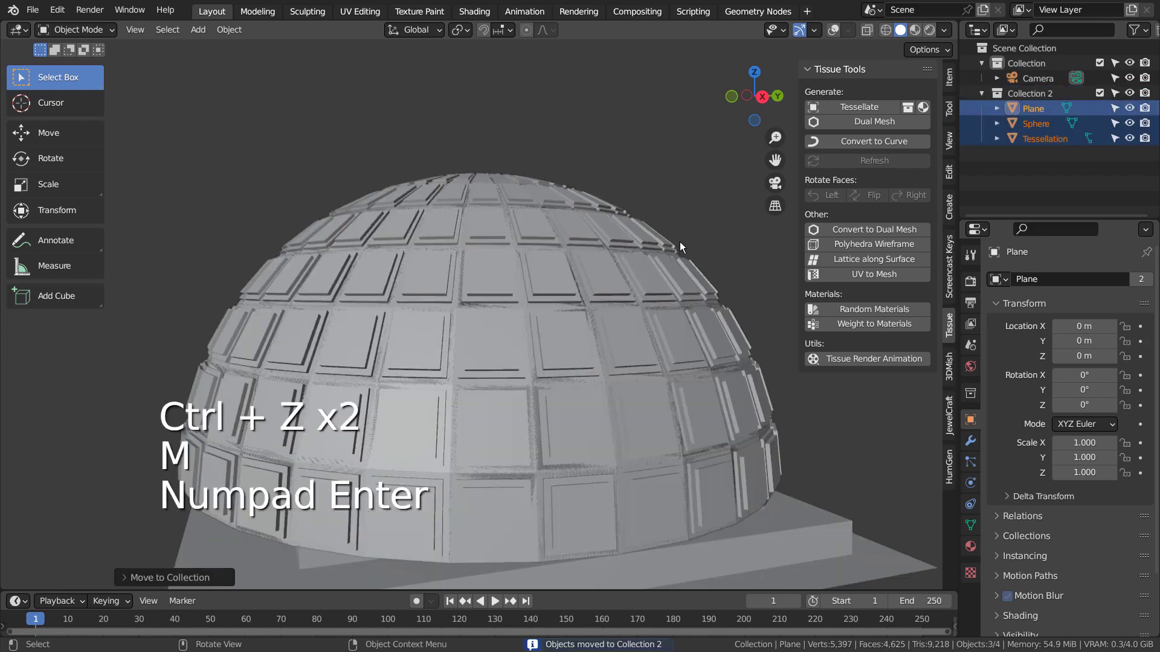
click(1100, 93)
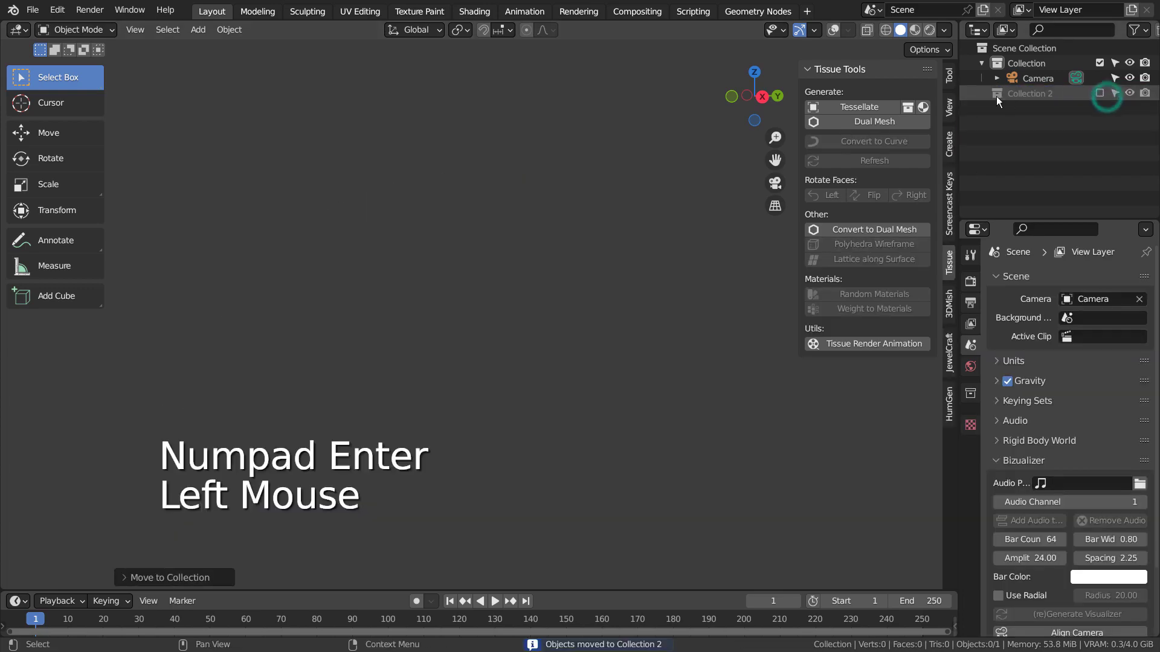
- Make the original Collection active and turn on the viewport overlays
click(1021, 65)
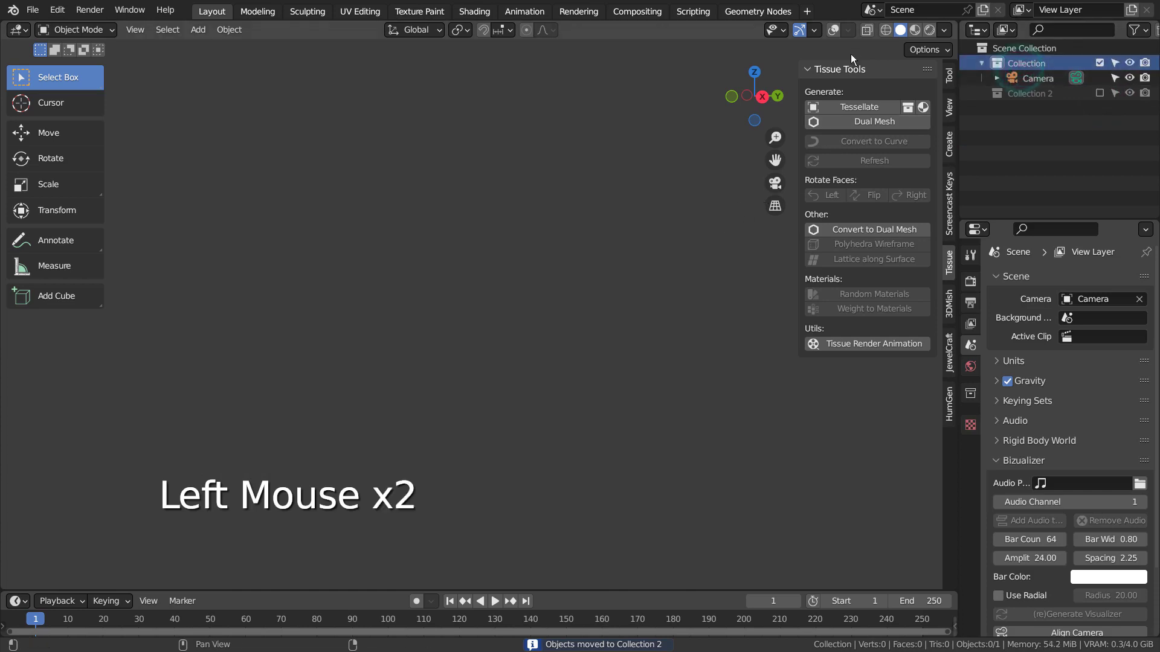
click(838, 31)
middle_drag(708, 202, 647, 296)
scroll(641, 303, down, 2)
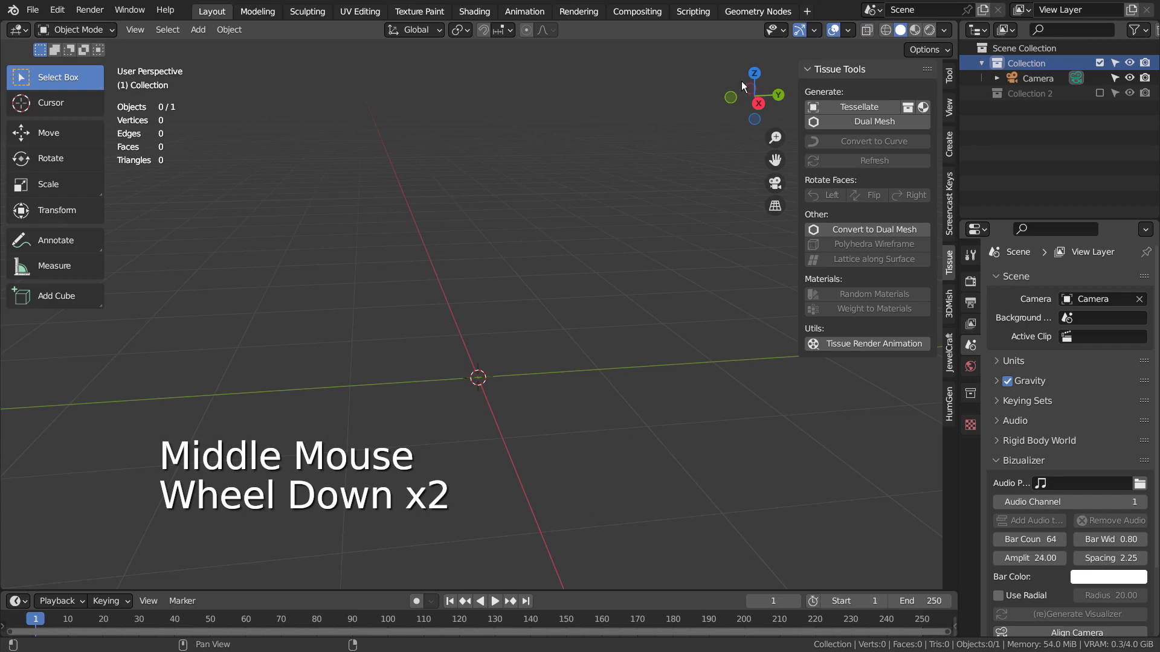
- Search the add-on preferences for "tiss" to check the Tissue add-on, and close the preferences
click(58, 10)
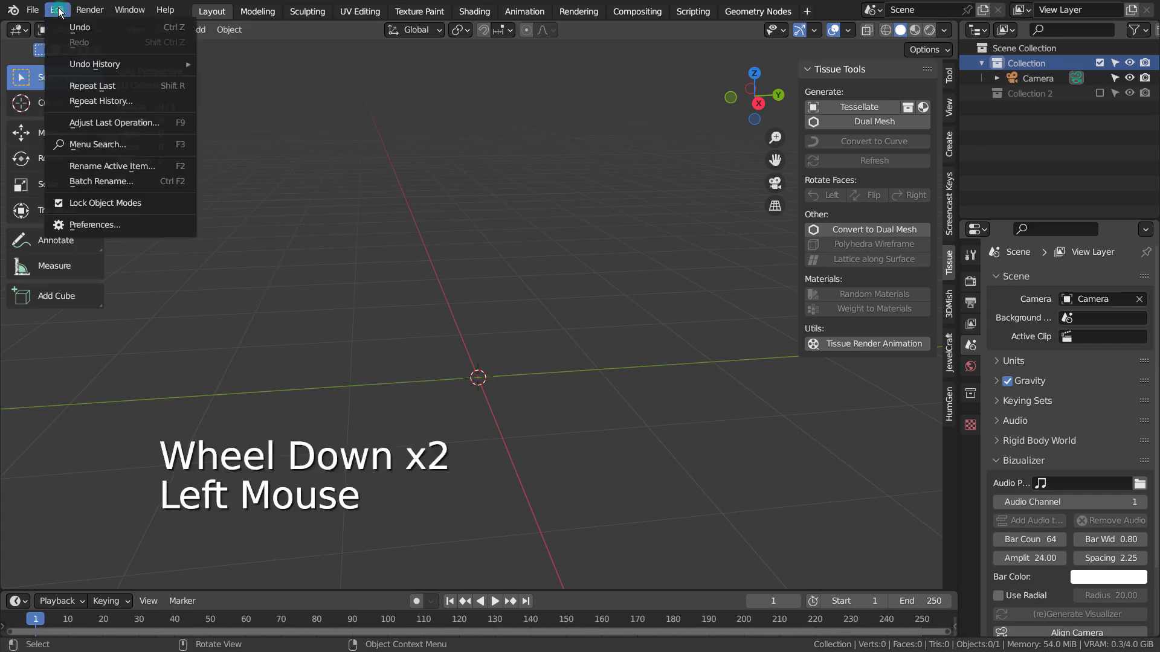
click(104, 222)
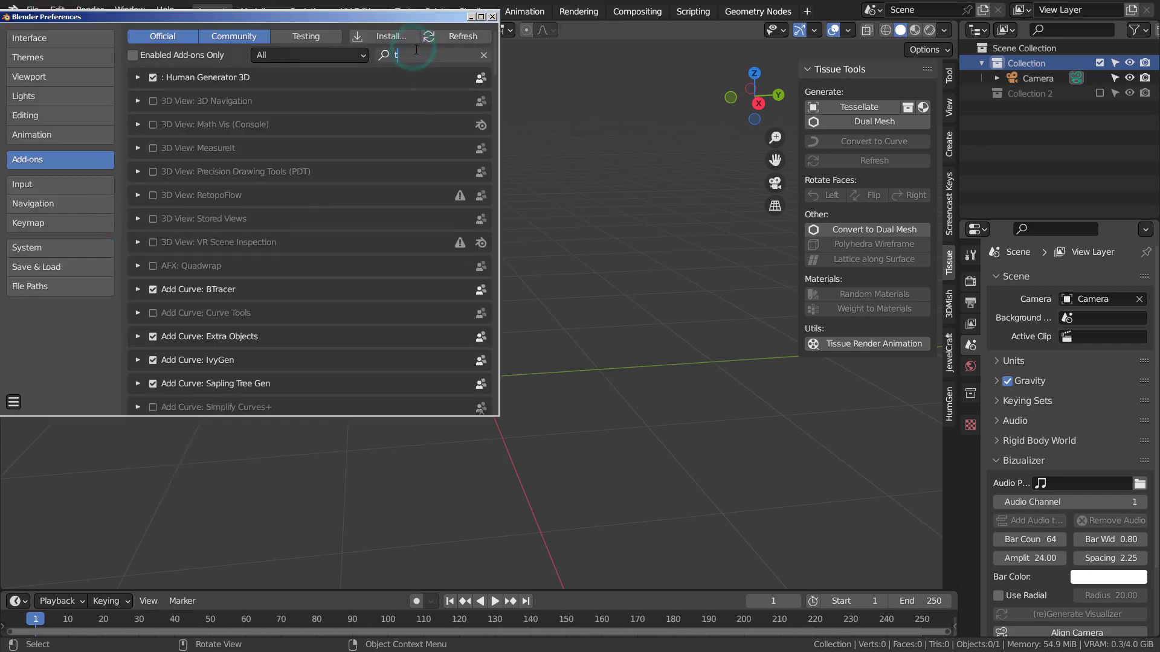
text(tiss)
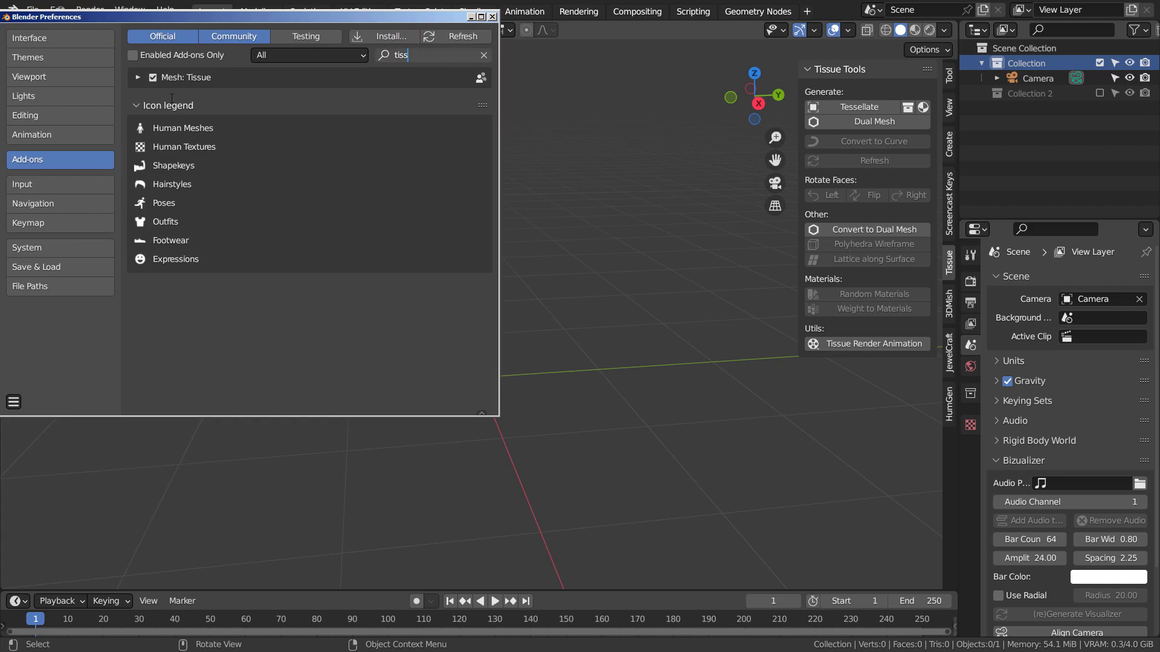
click(496, 24)
- Add a mesh plane at the world origin
scroll(539, 353, down, 2)
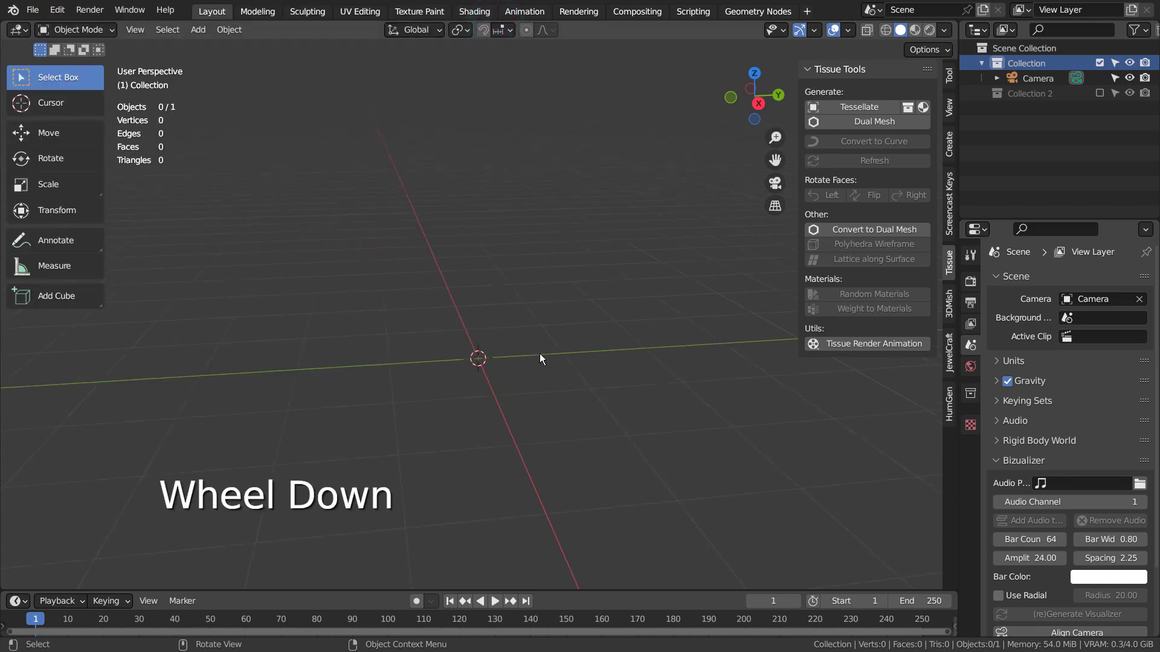
middle_drag(538, 380, 532, 353)
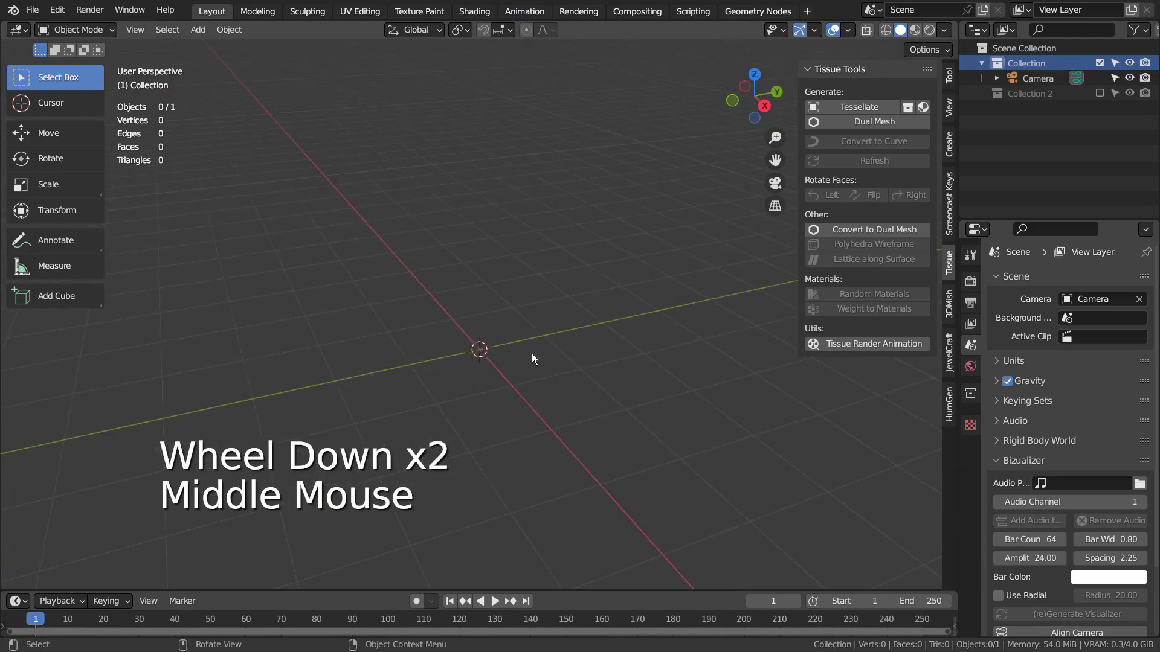
key(shift+a)
mouse_move(528, 329)
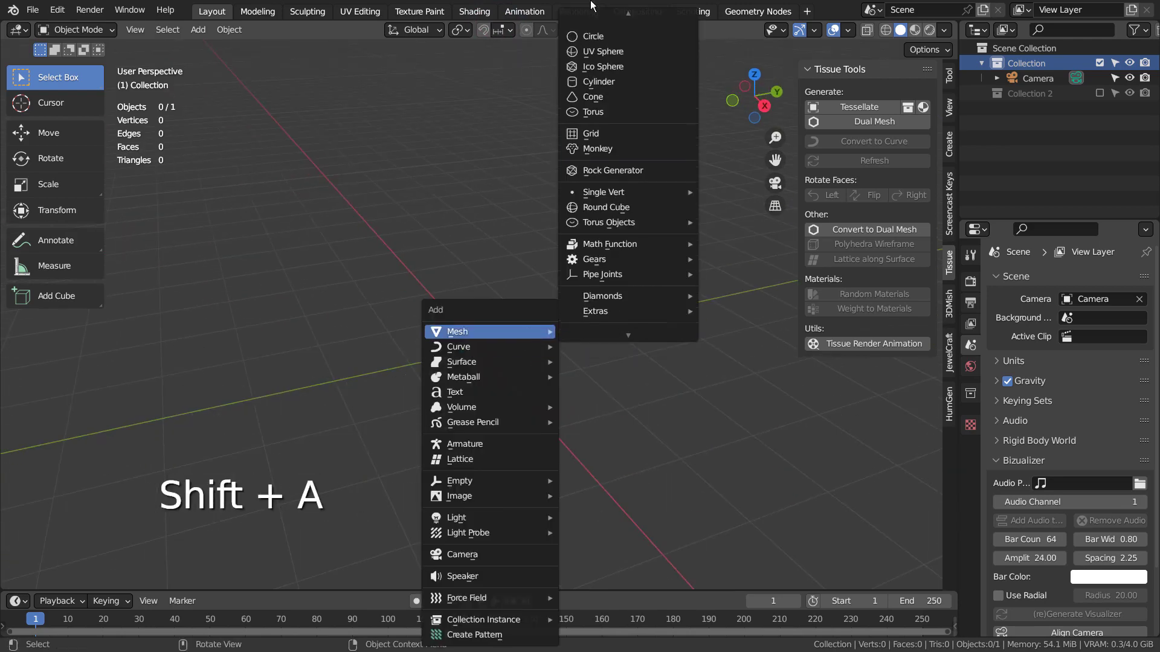
click(593, 20)
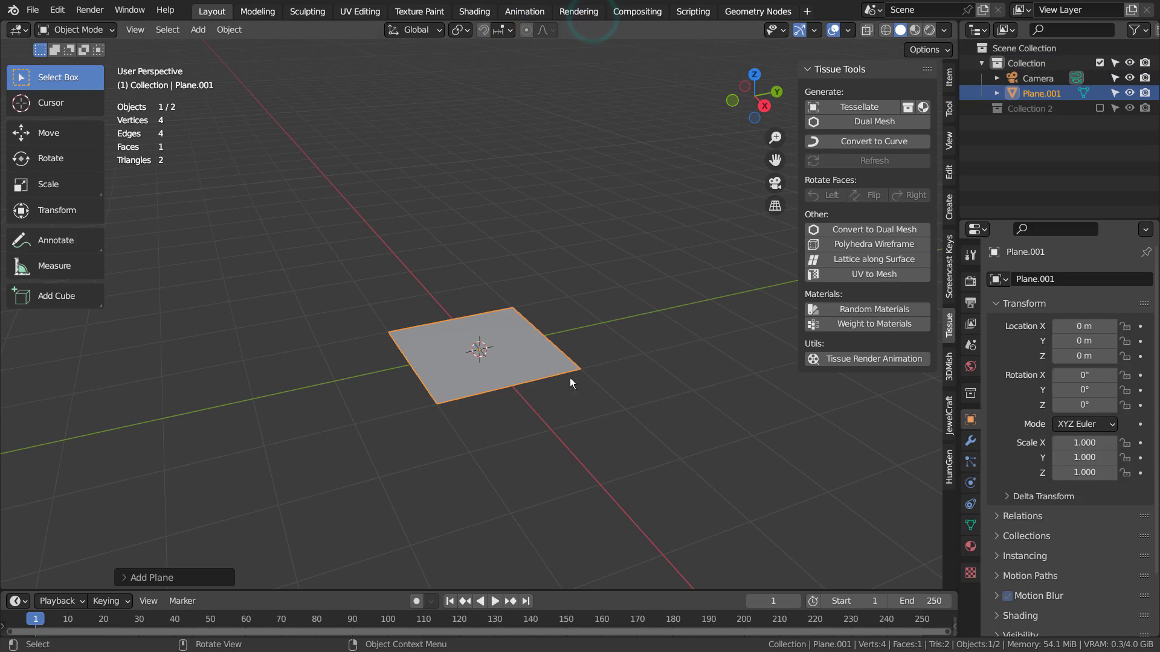
- In Edit Mode, inset the plane's face to leave a narrow border and extrude the inner face upward
mouse_move(570, 378)
middle_down()
mouse_move(591, 272)
mouse_move(575, 380)
middle_up()
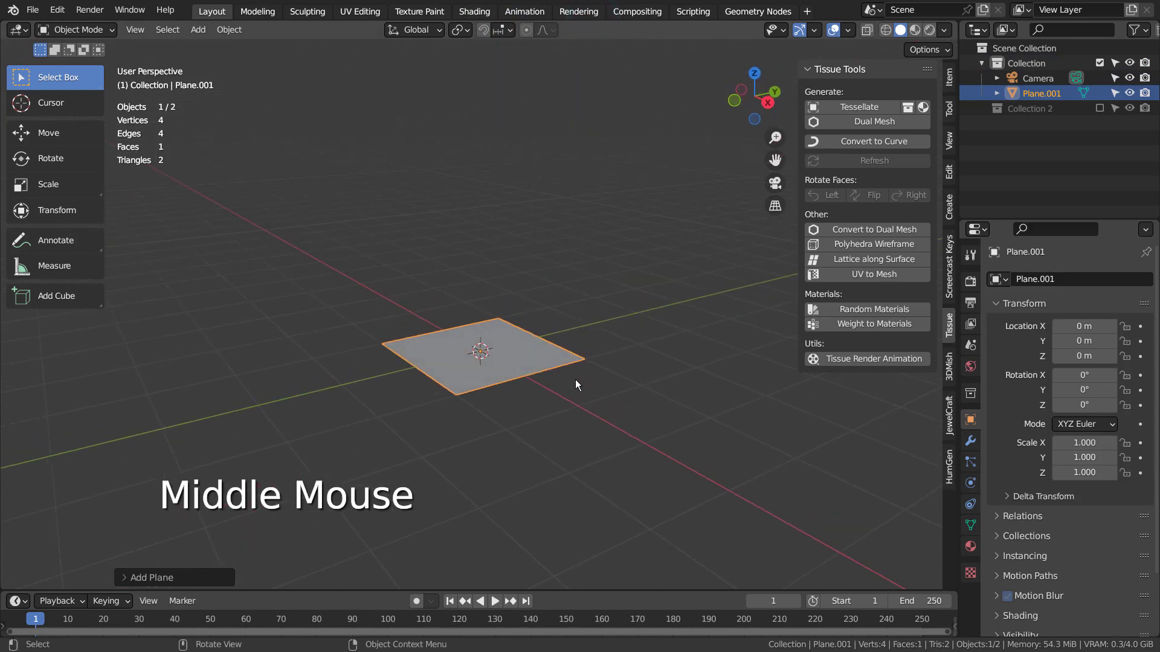
key(Tab)
scroll(574, 381, up, 3)
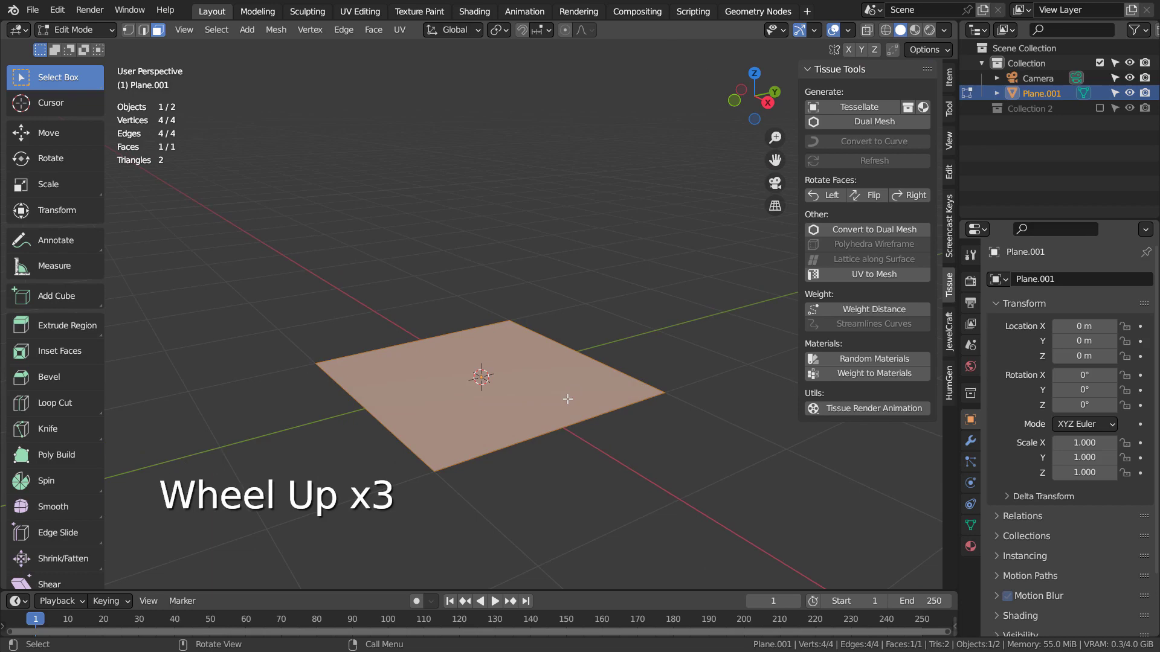
key(i)
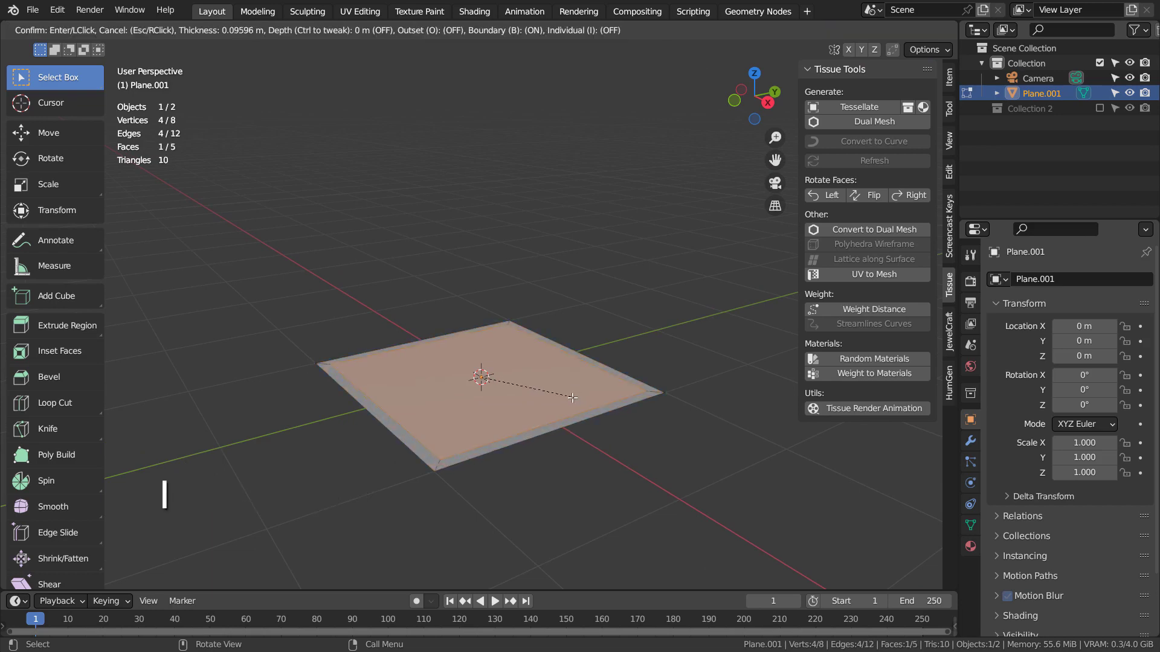
click(567, 397)
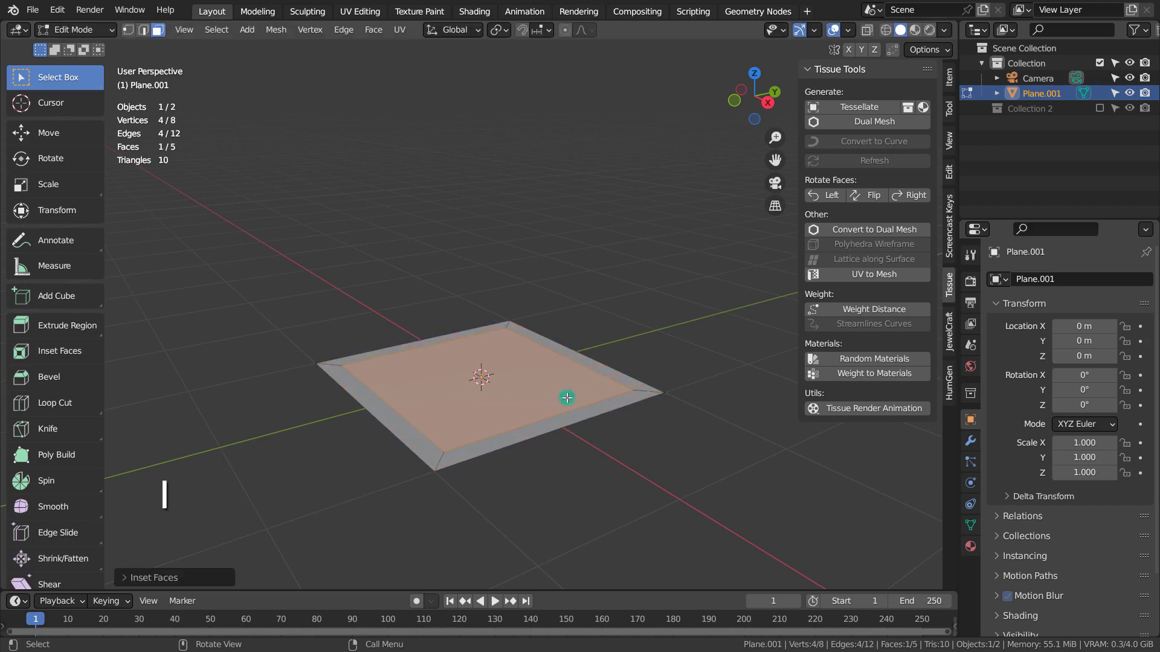
key(e)
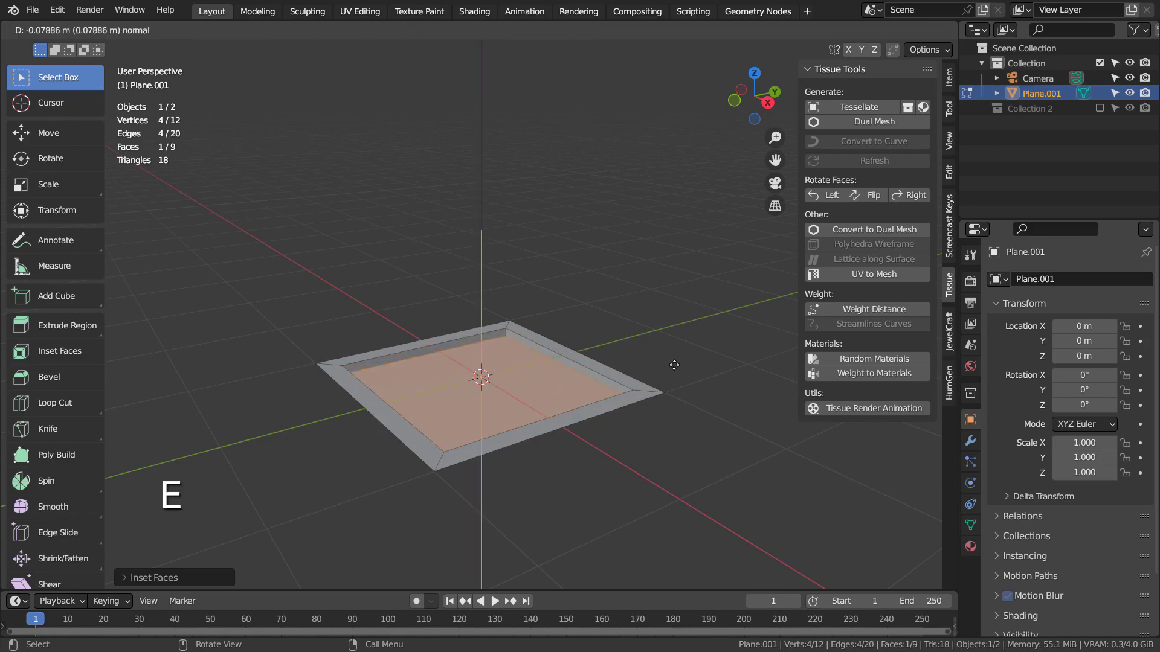
click(671, 334)
- Inset the raised top face and extrude it upward about 0.16 m as a second tier, finishing in Object Mode
key(i)
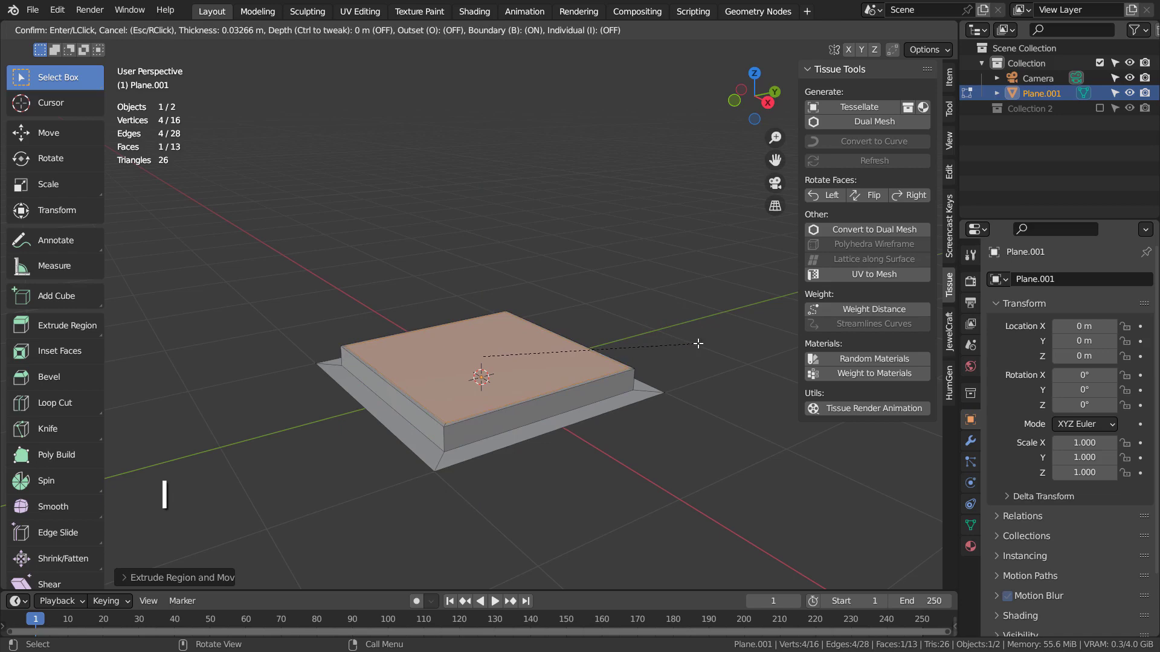
click(687, 340)
key(e)
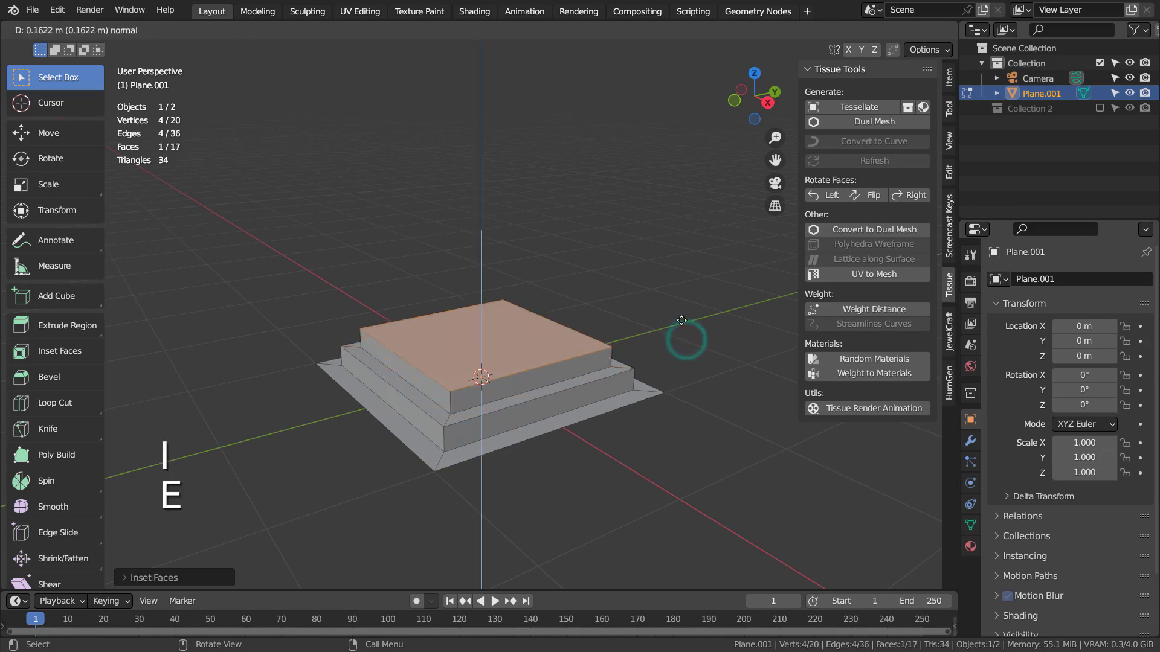
click(682, 321)
key(Tab)
- Add a UV sphere at the world origin
middle_drag(679, 380, 658, 430)
scroll(659, 423, down, 2)
scroll(659, 421, down, 2)
key(shift+a)
mouse_move(645, 283)
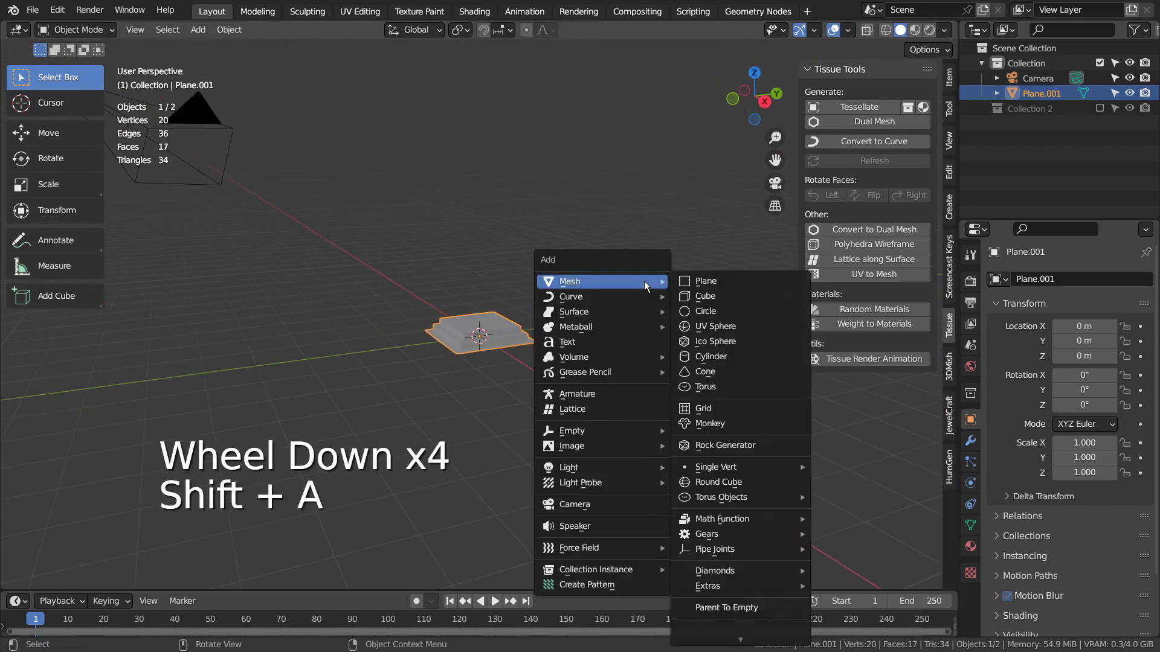
click(732, 327)
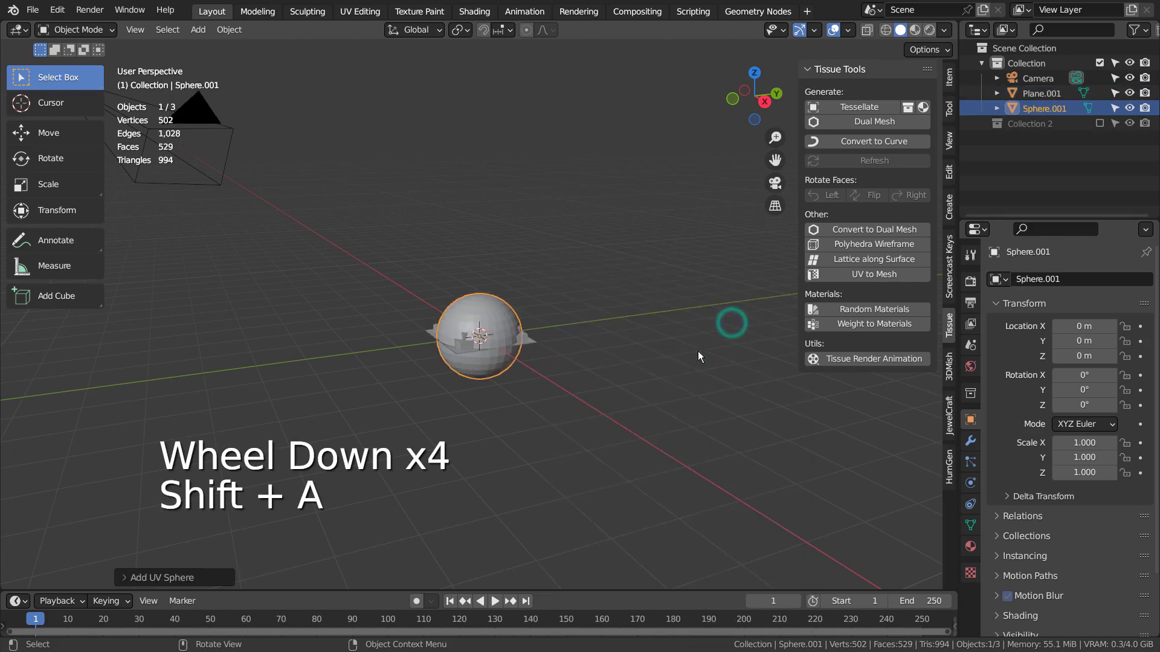
- Delete the faces of the sphere's lower half in front wireframe view, leaving a dome, and return to Object Mode
scroll(581, 393, up, 5)
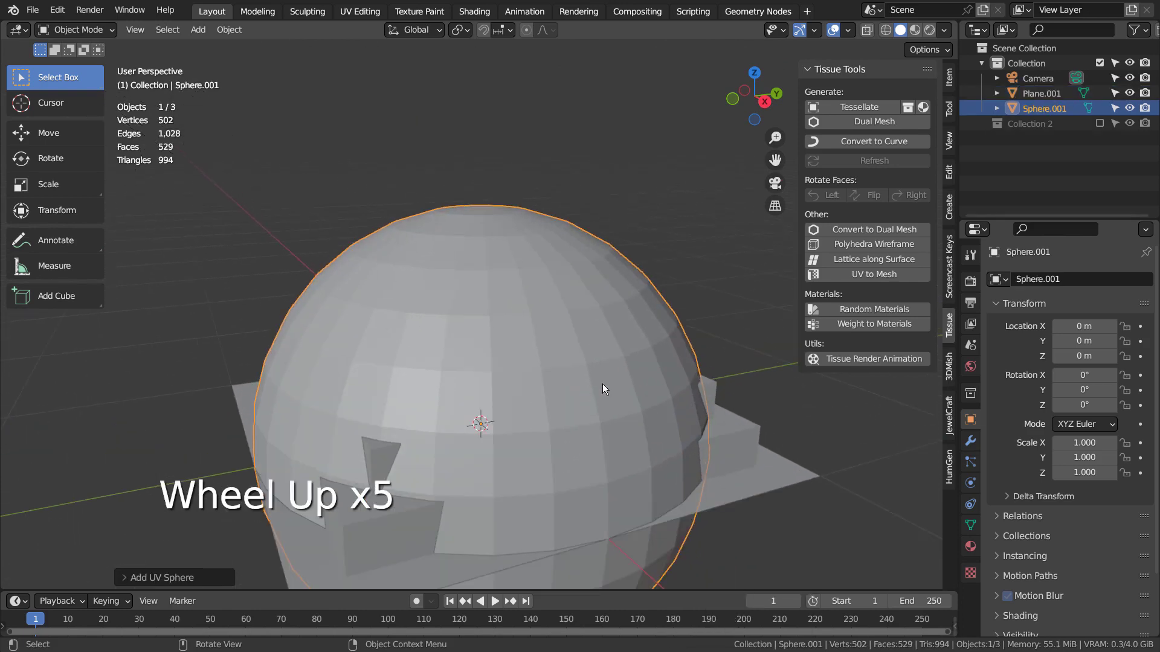
key(KP_1)
key(shift+z)
scroll(691, 398, down, 2)
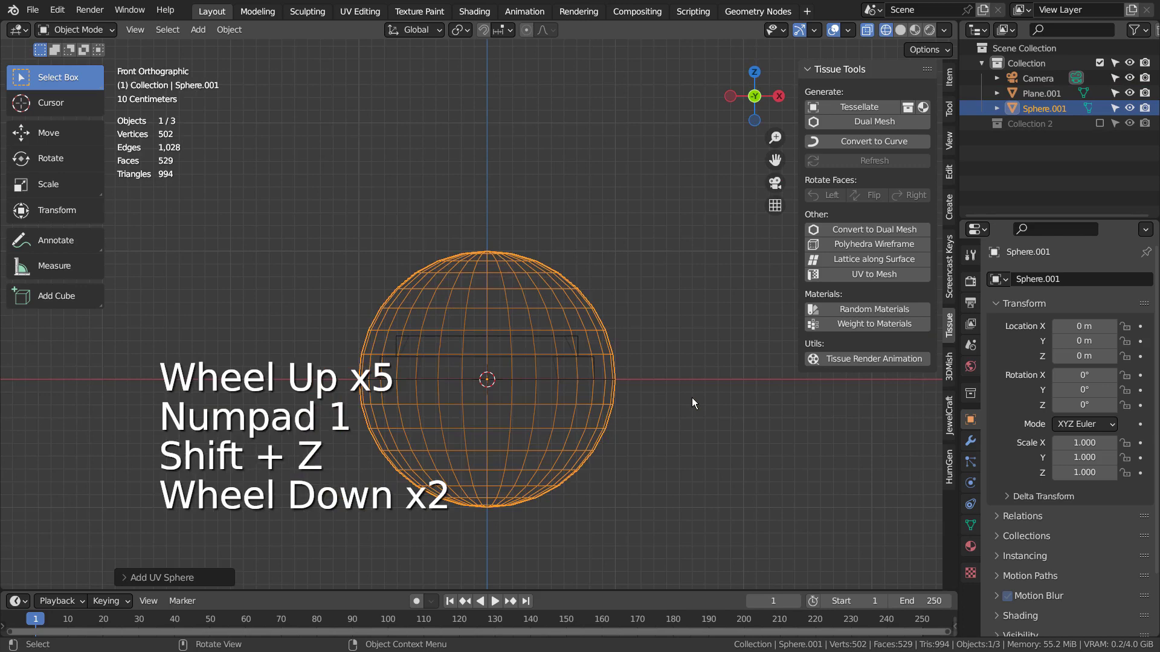
key(Tab)
key(3)
click(678, 388)
key(b)
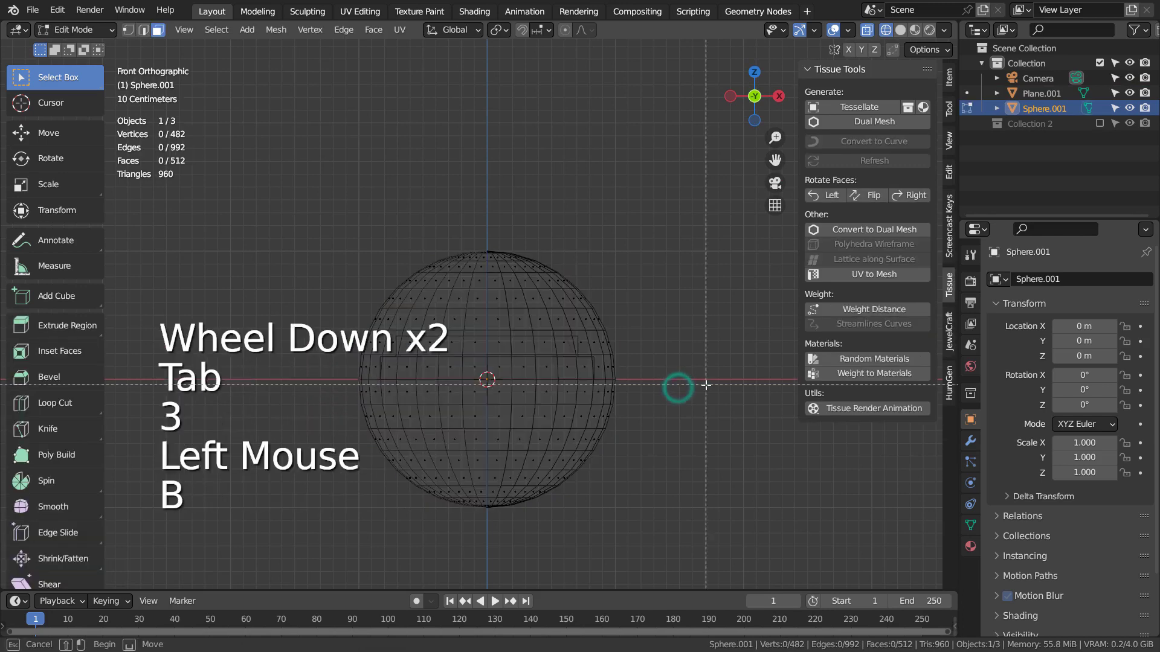
drag(706, 384, 310, 531)
key(x)
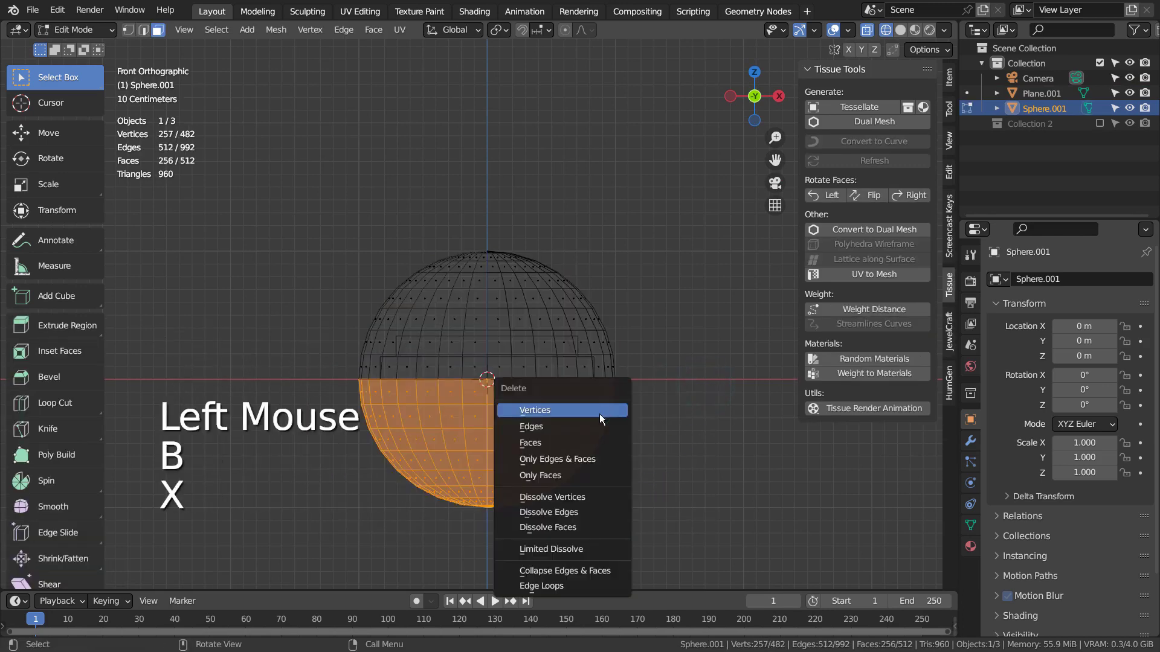
click(594, 443)
key(Tab)
- Tessellate the stepped plane over the half sphere with Tissue, using Quad fill mode and relative thickness
middle_drag(650, 387, 599, 451)
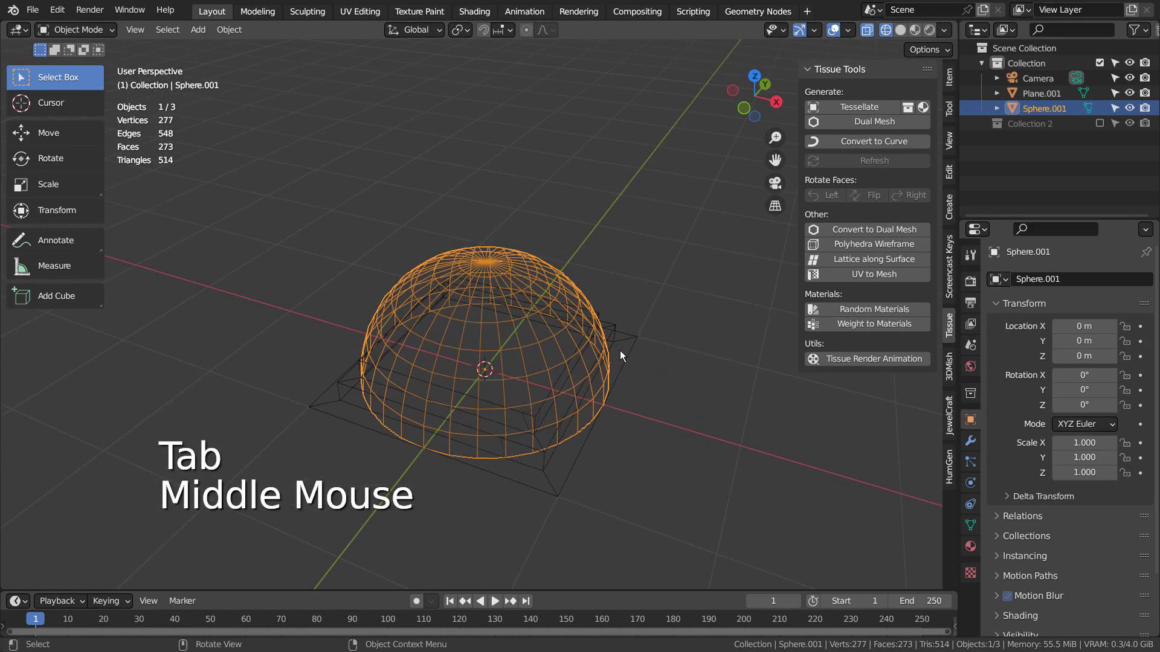
click(628, 337)
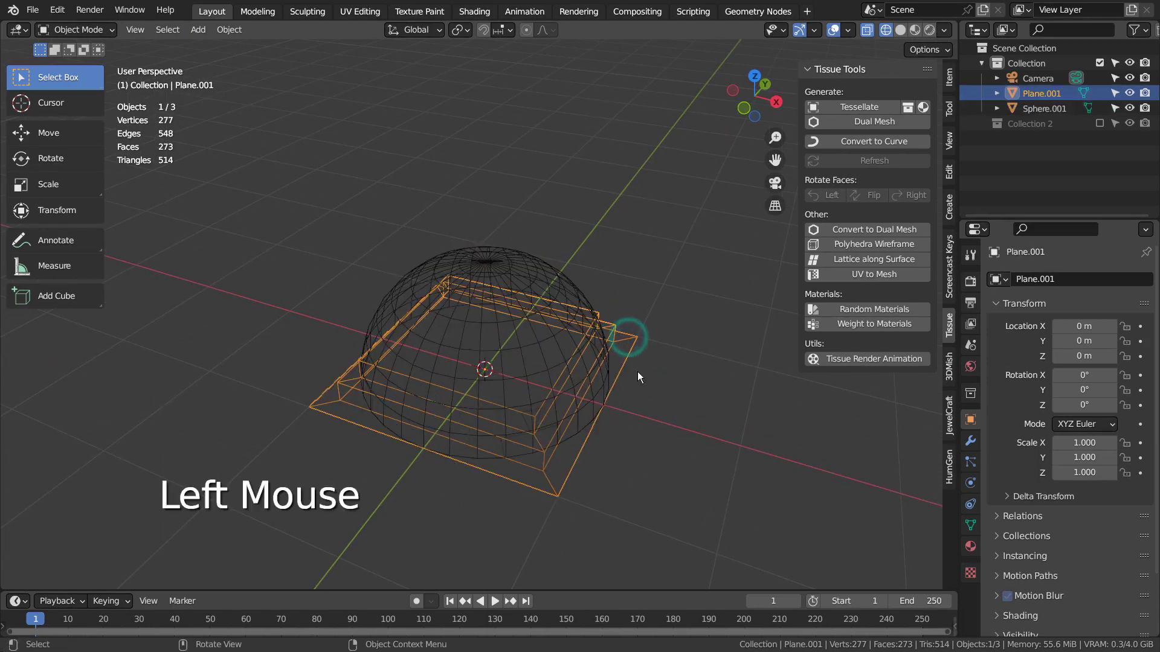
shift+click(537, 266)
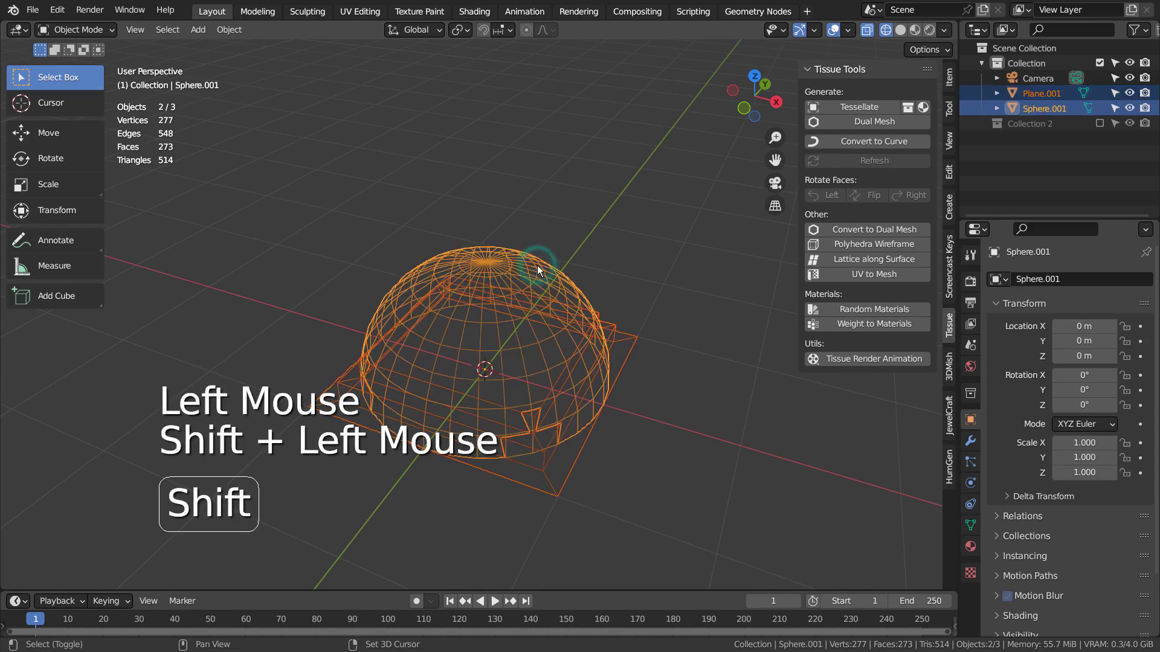
click(870, 108)
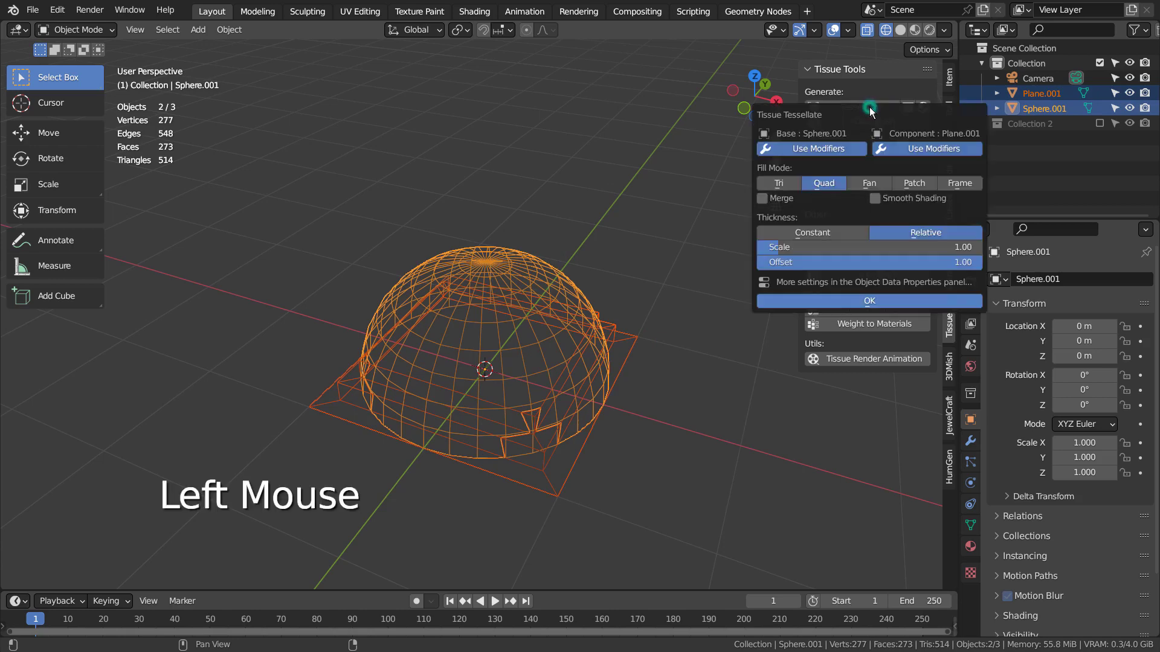
click(865, 300)
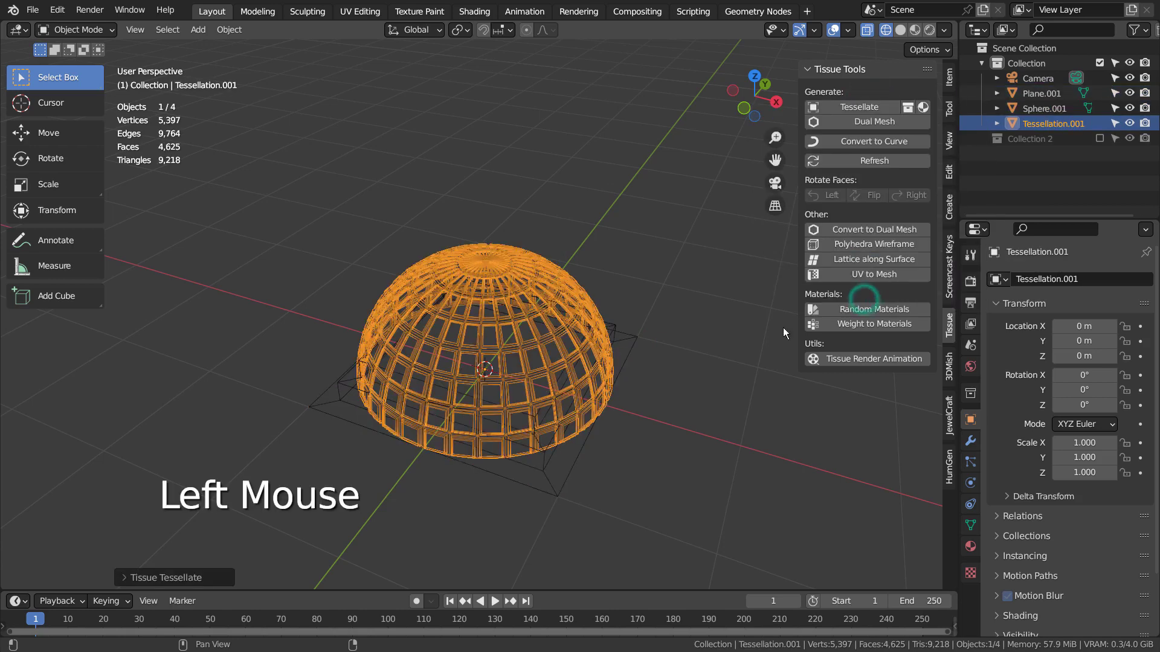
- Switch to solid shading, hide the stepped plane and the base half sphere in the viewport, and exclude both from renders
click(631, 339)
key(h)
middle_drag(632, 430, 720, 318)
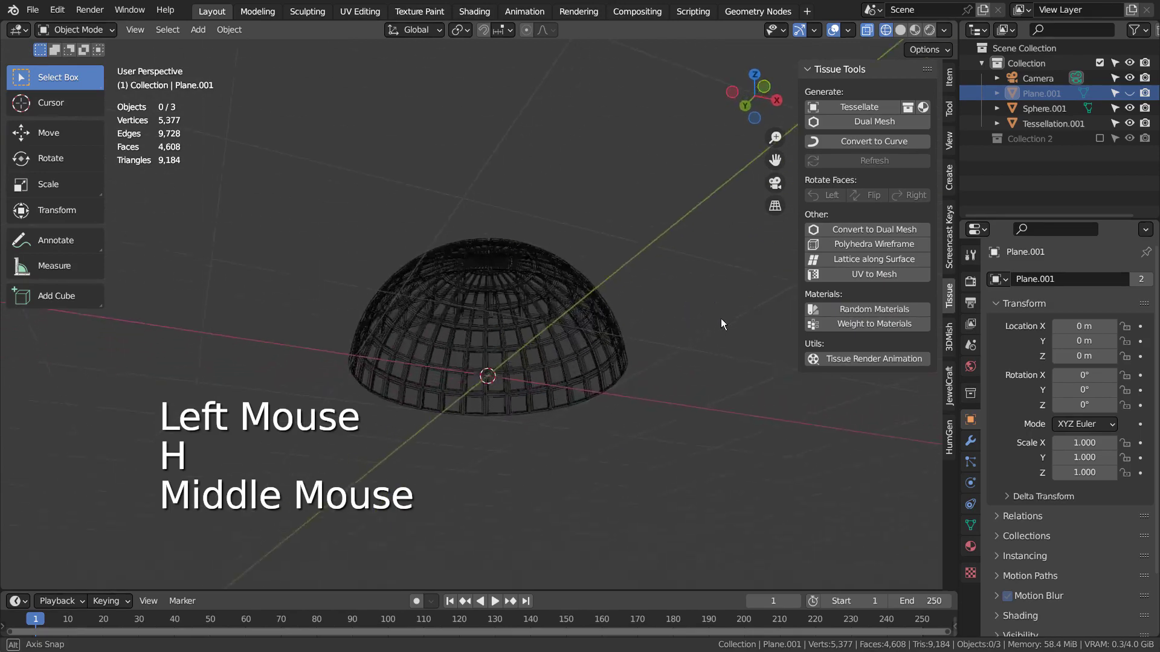
scroll(647, 403, up, 5)
key(shift+z)
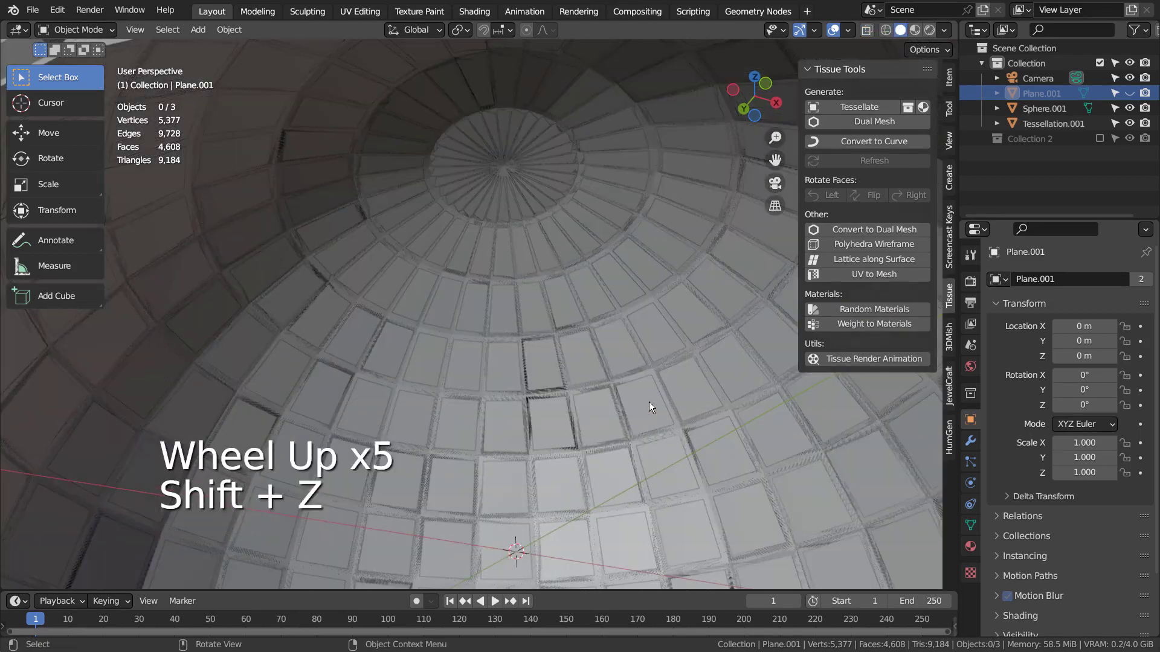
scroll(649, 402, up, 2)
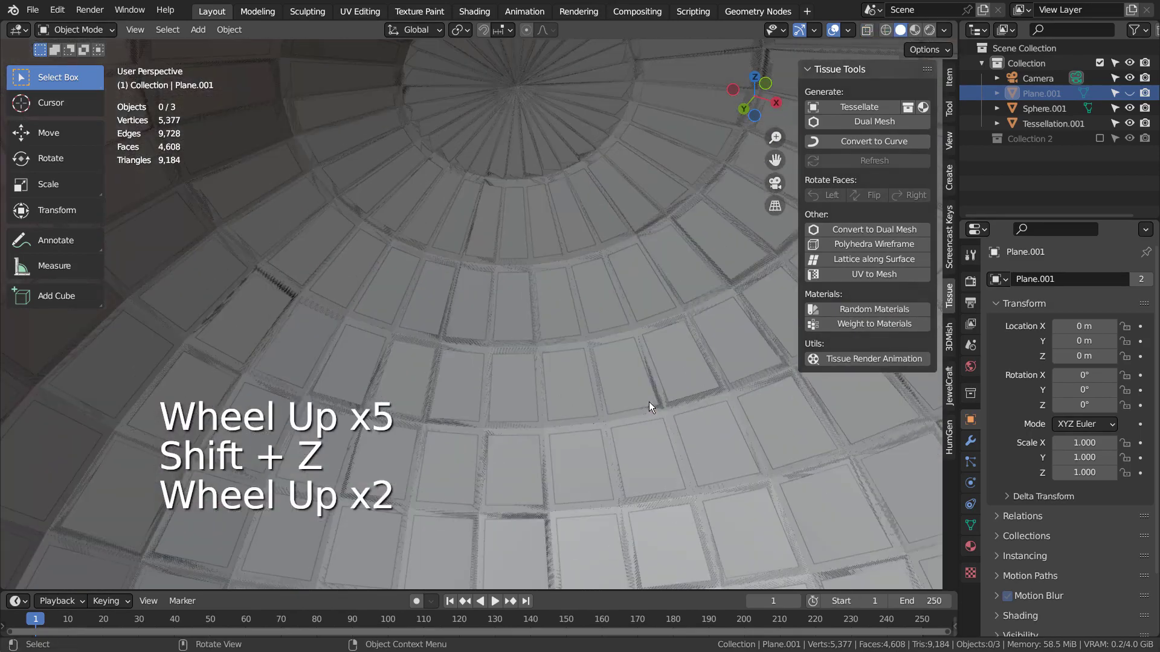
click(1128, 108)
click(1145, 108)
click(1145, 93)
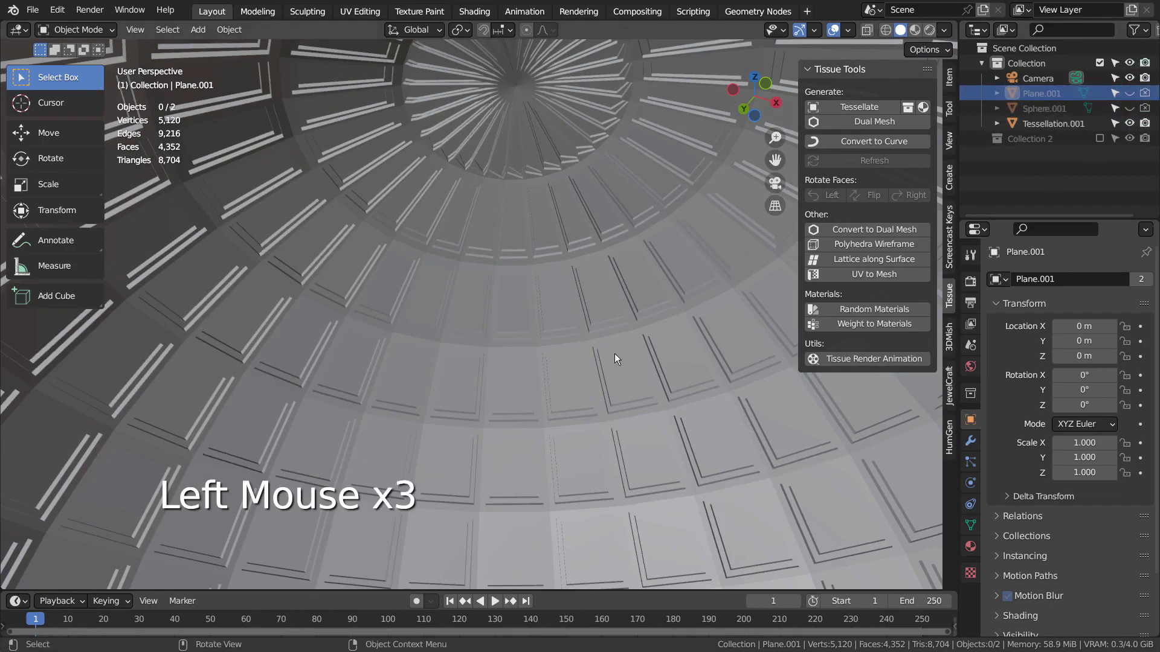
- Add a plane at the dome's base and scale it up about 4.8 times as a floor
middle_drag(615, 353, 612, 421)
scroll(632, 389, down, 3)
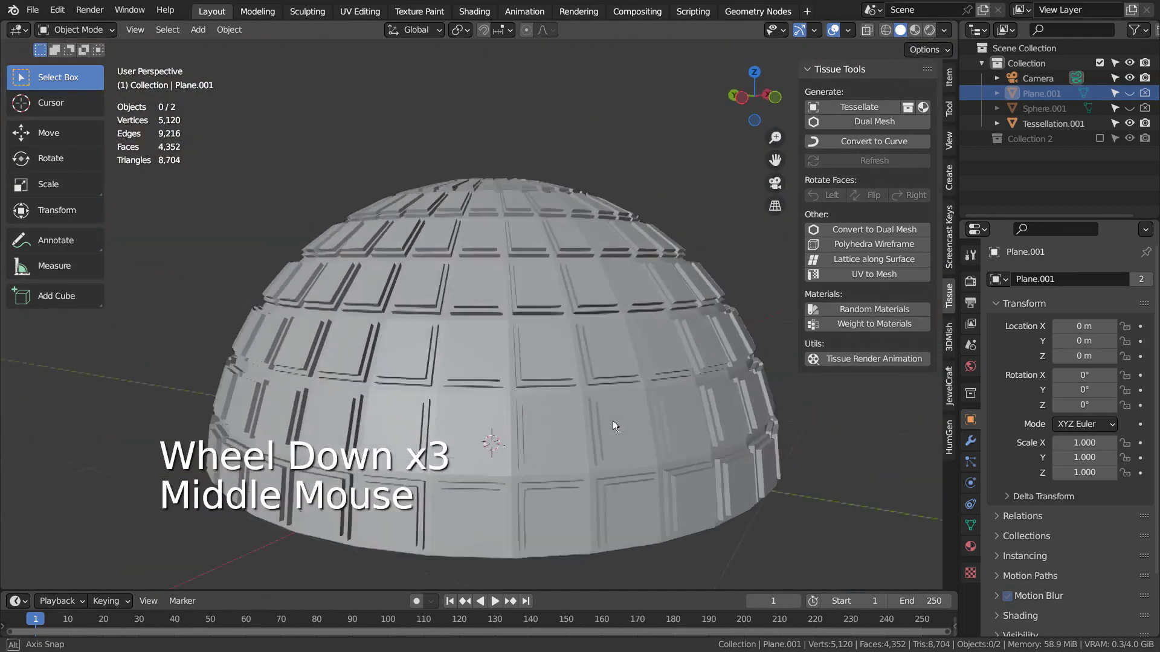
key(shift+a)
mouse_move(595, 307)
click(649, 308)
key(s)
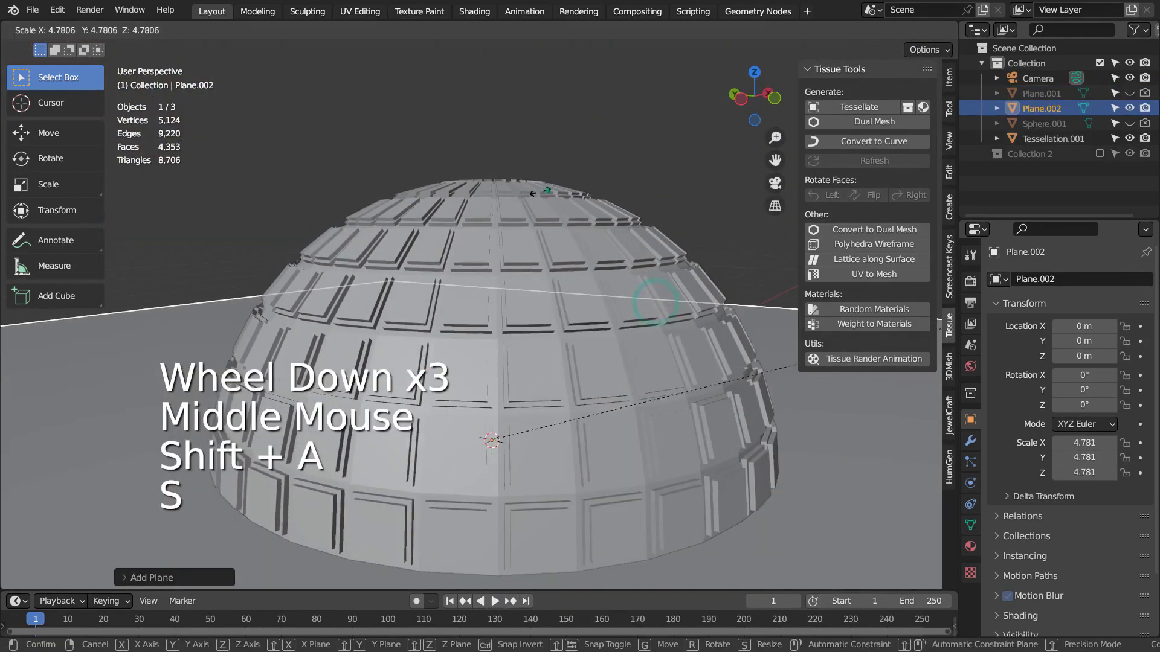
click(570, 305)
- Frame the dome's interior from below and align the camera to this view
middle_drag(571, 306, 654, 269)
scroll(591, 298, up, 4)
key(ctrl+alt+KP_0)
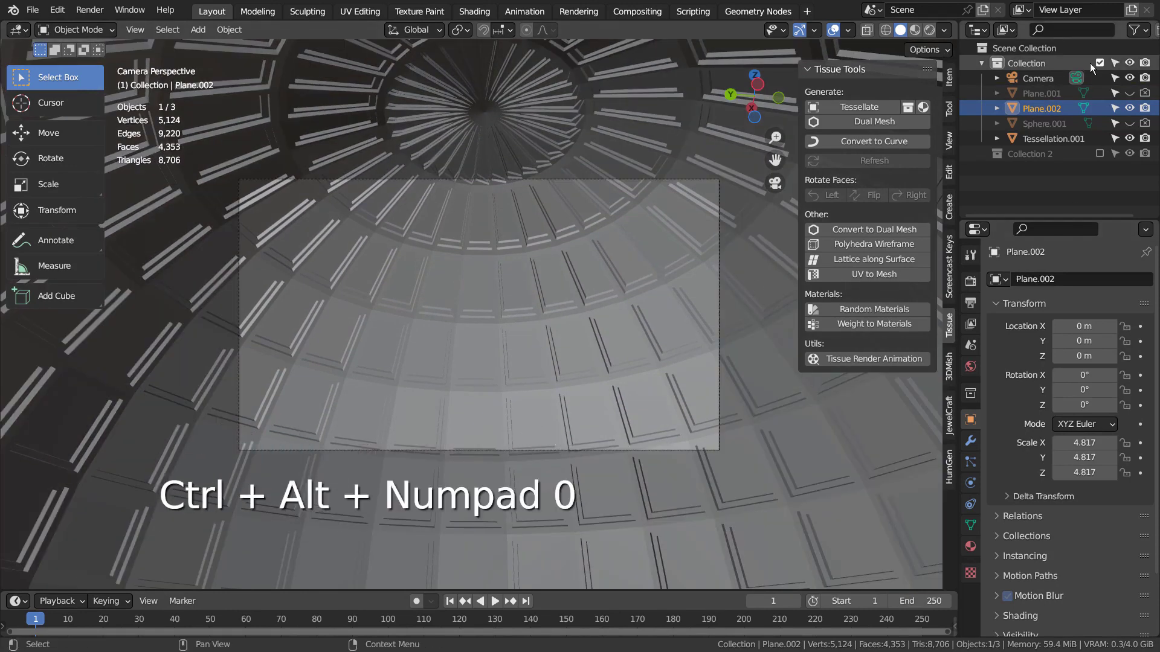
- Widen the camera's view by reducing its focal length to 18.9 mm
click(1060, 78)
click(1060, 79)
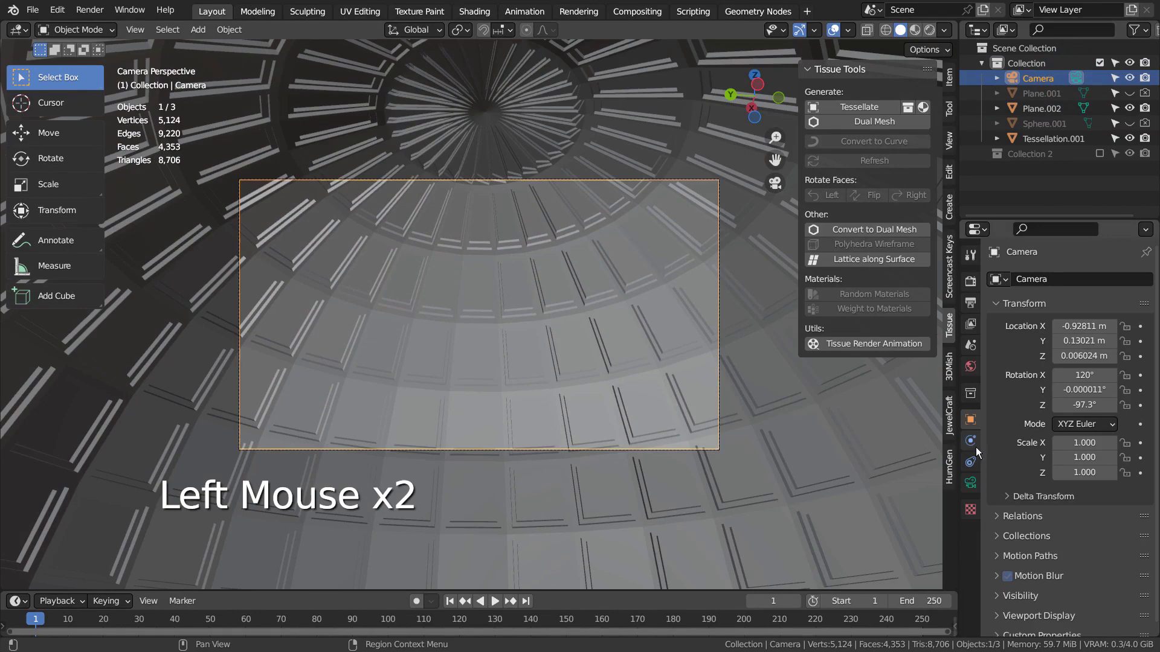
click(971, 482)
shift+drag(1091, 351, 1048, 351)
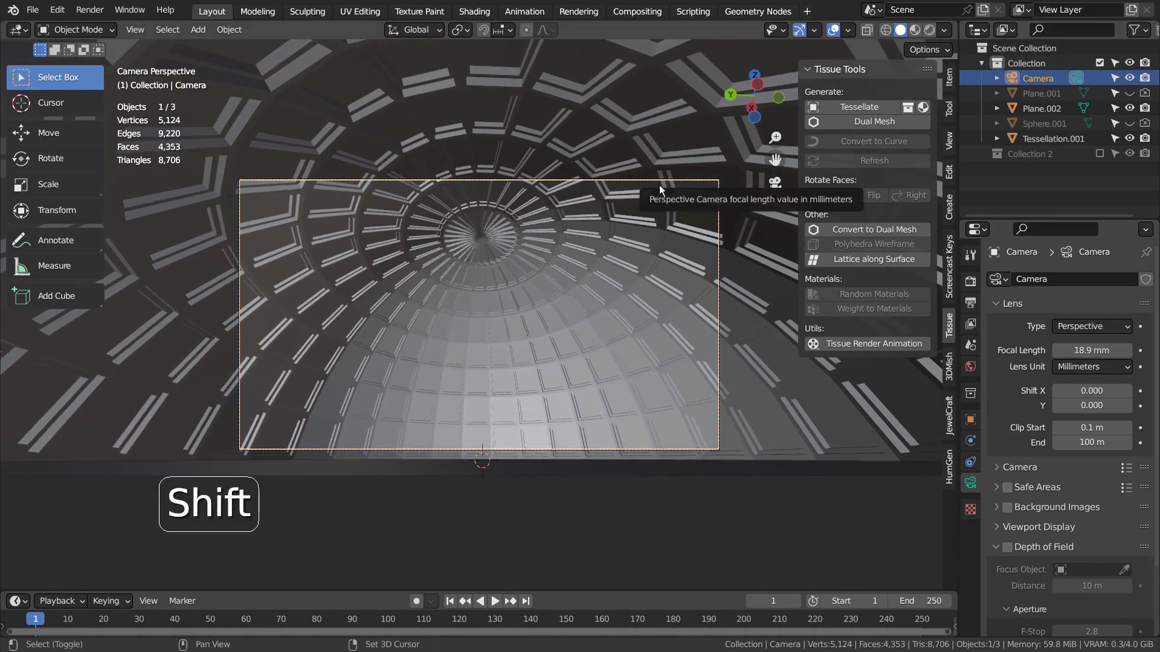
- Add a point light and raise it along the Z axis by about 0.65 m inside the dome
key(shift+a)
mouse_move(633, 370)
click(697, 373)
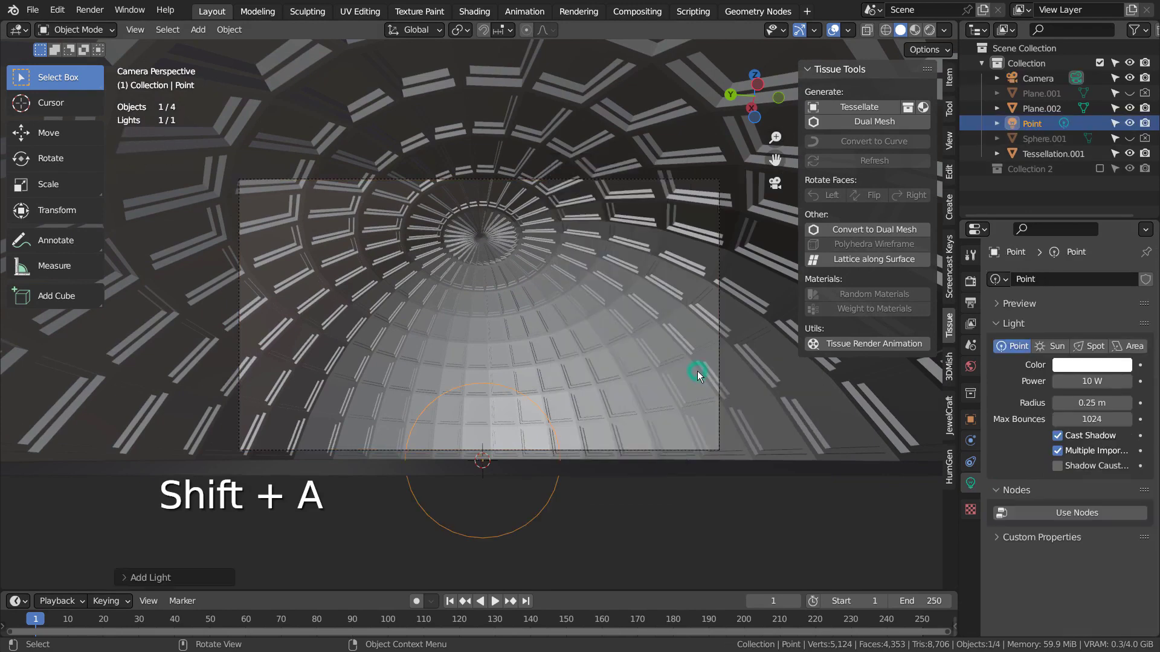
key(g)
middle_click(697, 371)
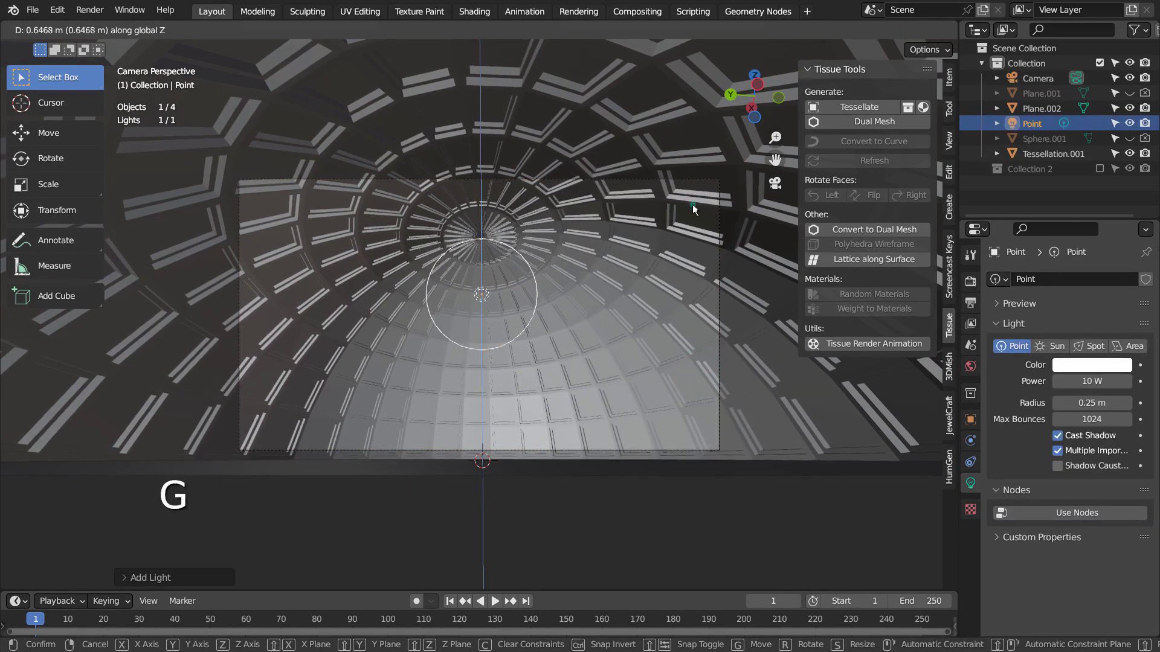
click(692, 204)
- Give the tessellated dome a new material with an orange base color, metallic 0.890 and roughness 0.170
click(713, 124)
click(970, 547)
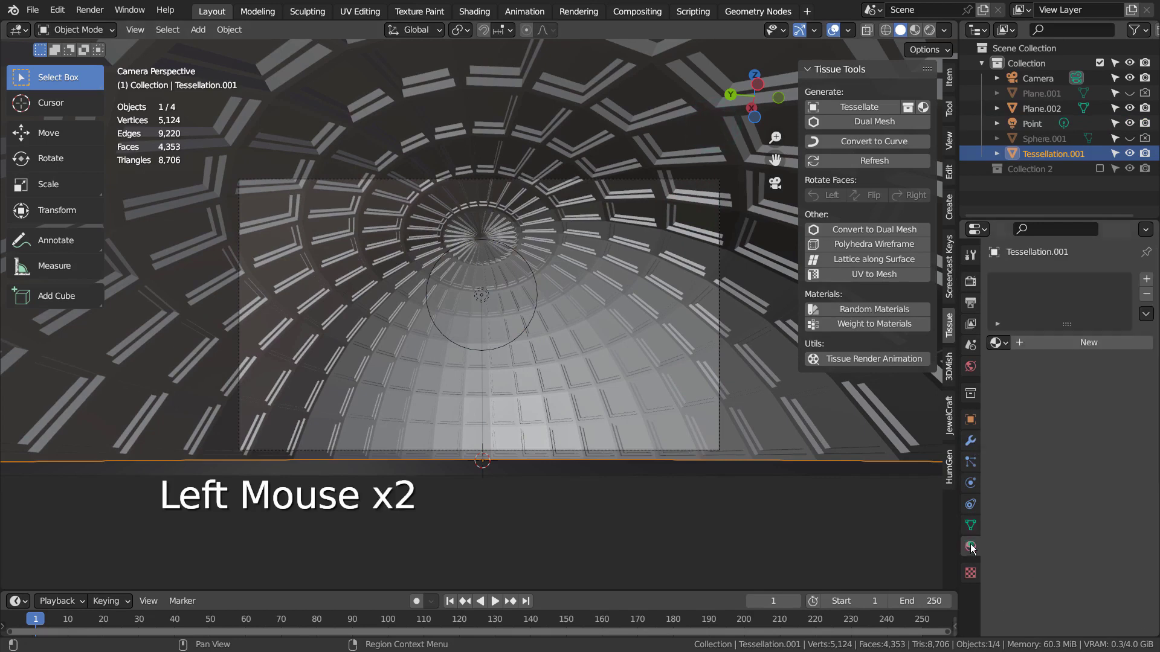
click(1050, 343)
click(1089, 473)
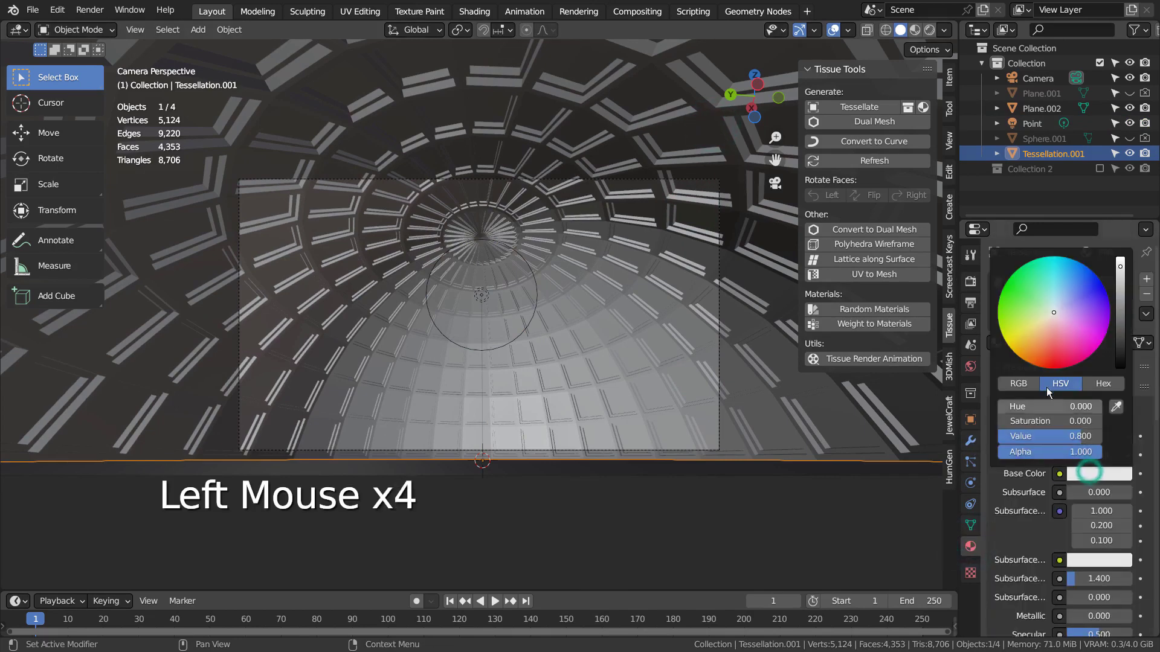
click(1029, 349)
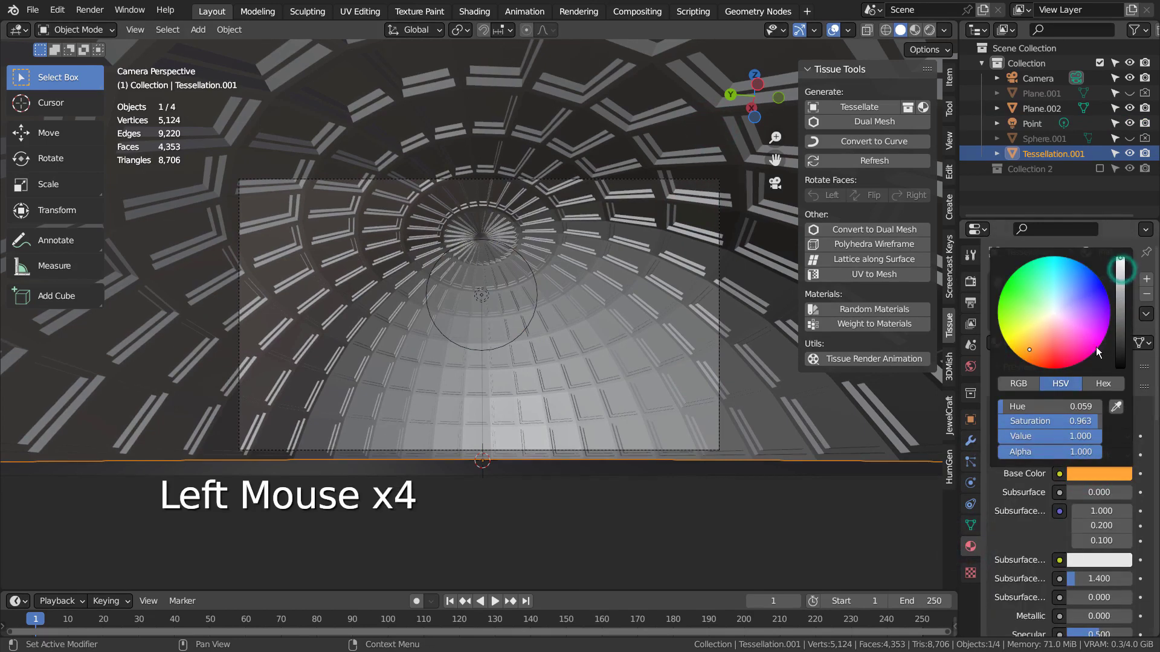
scroll(1051, 588, down, 2)
drag(1075, 520, 1110, 521)
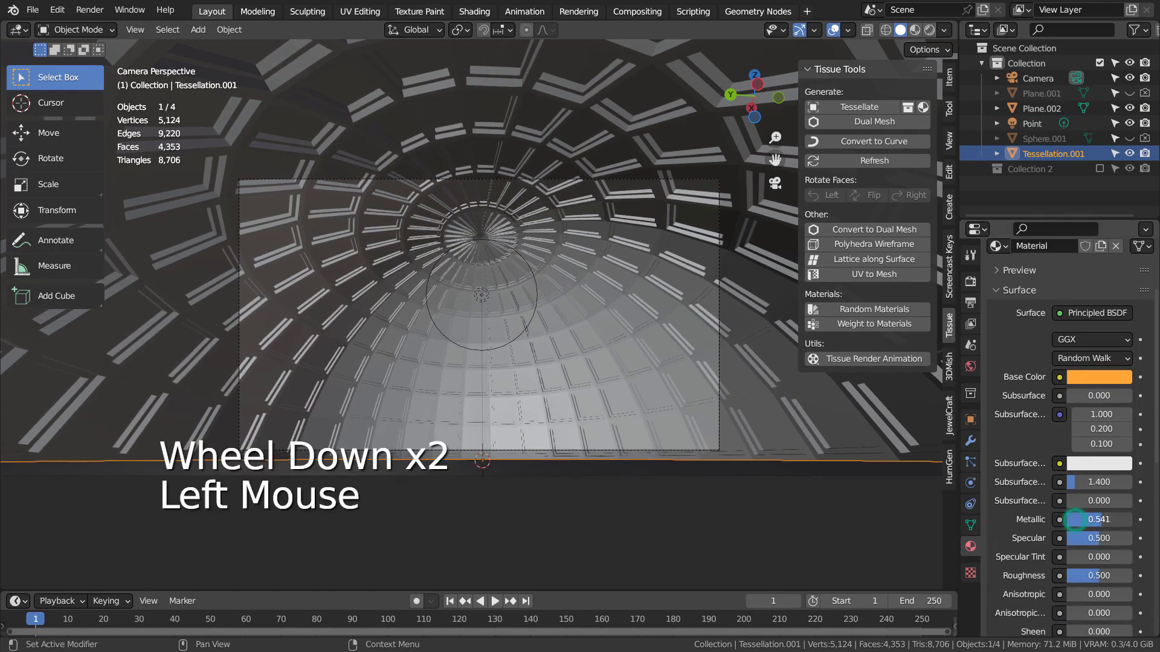
drag(1097, 576, 1079, 575)
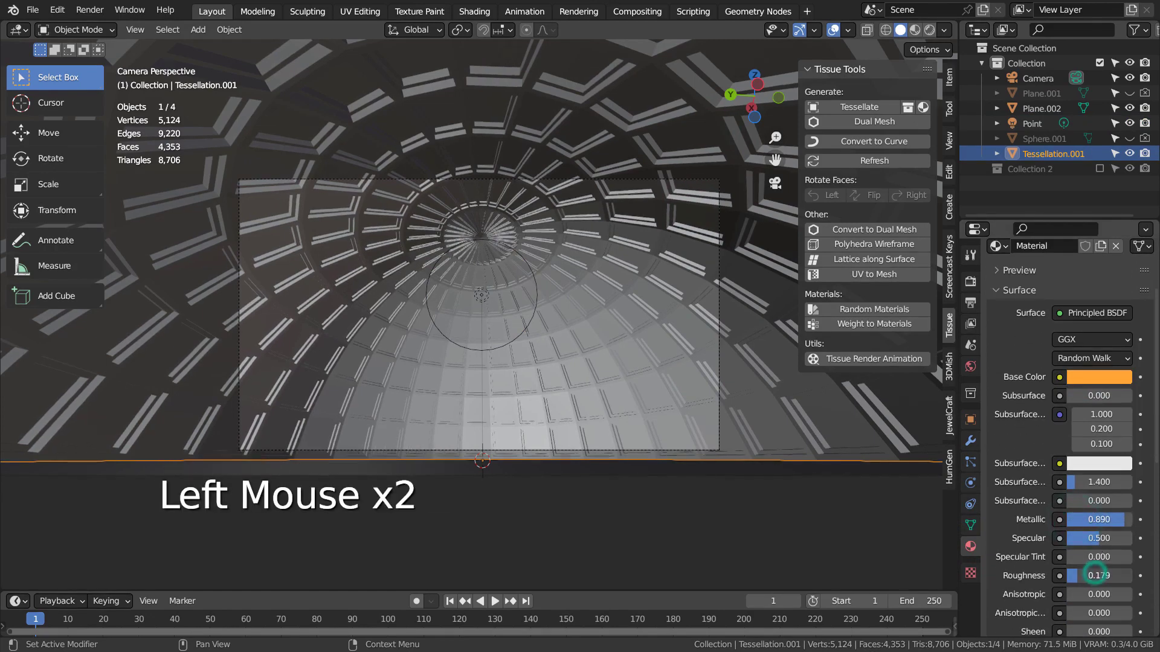
- Preview the scene in rendered shading and lower the point light along Z by about 0.3 m
click(914, 30)
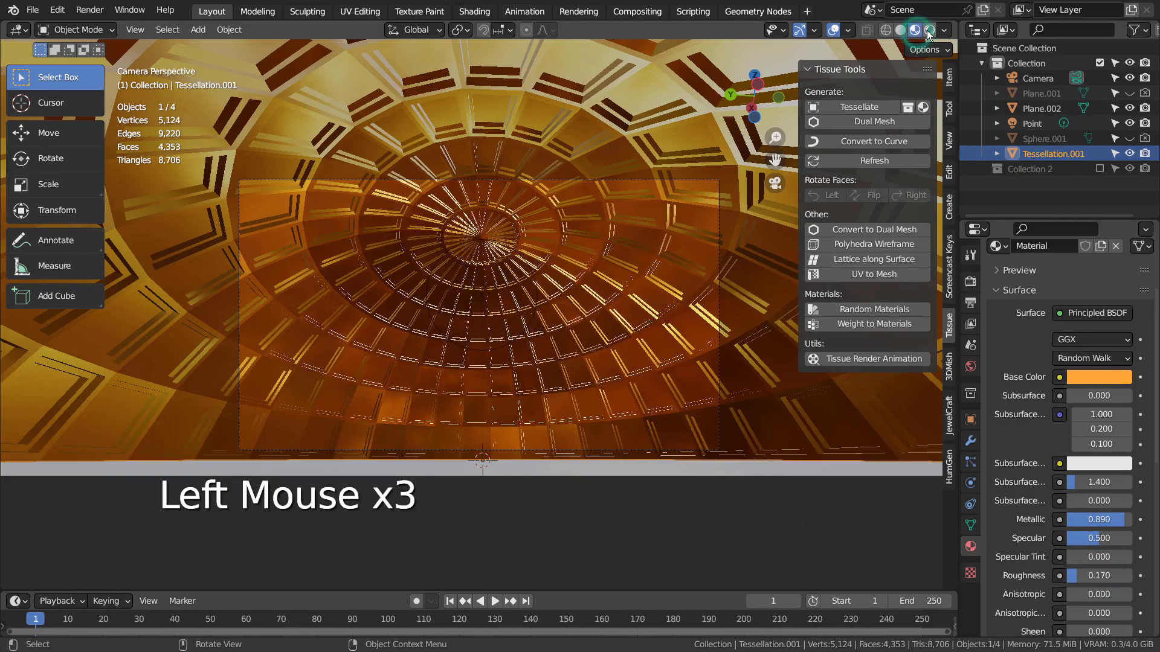
click(929, 30)
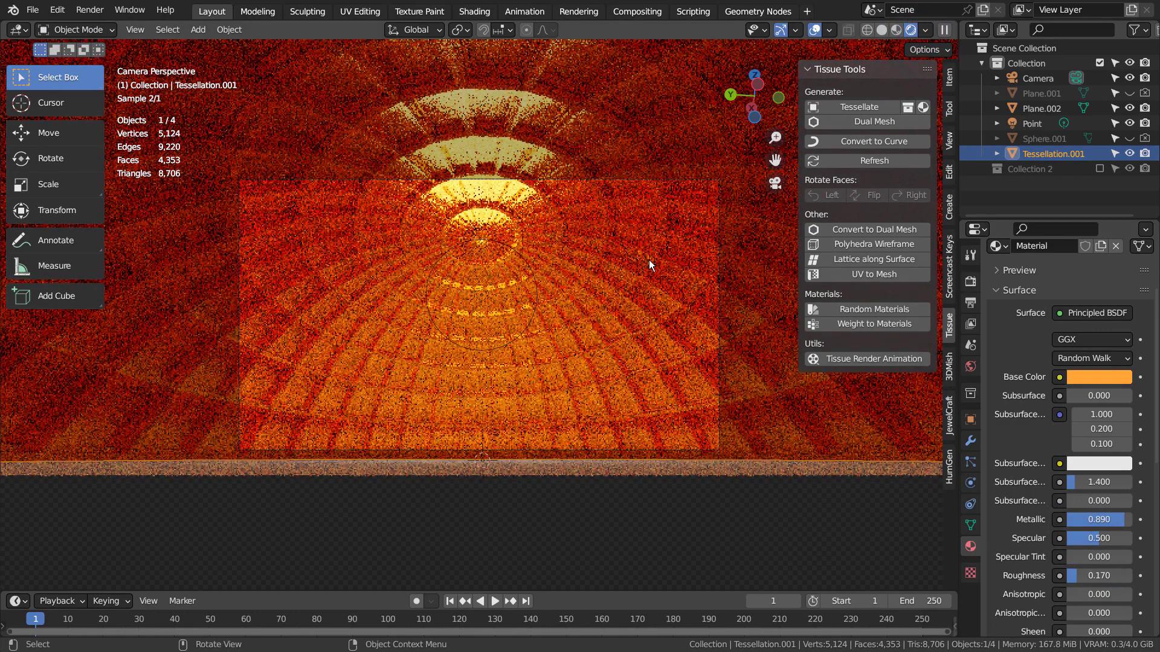
click(481, 299)
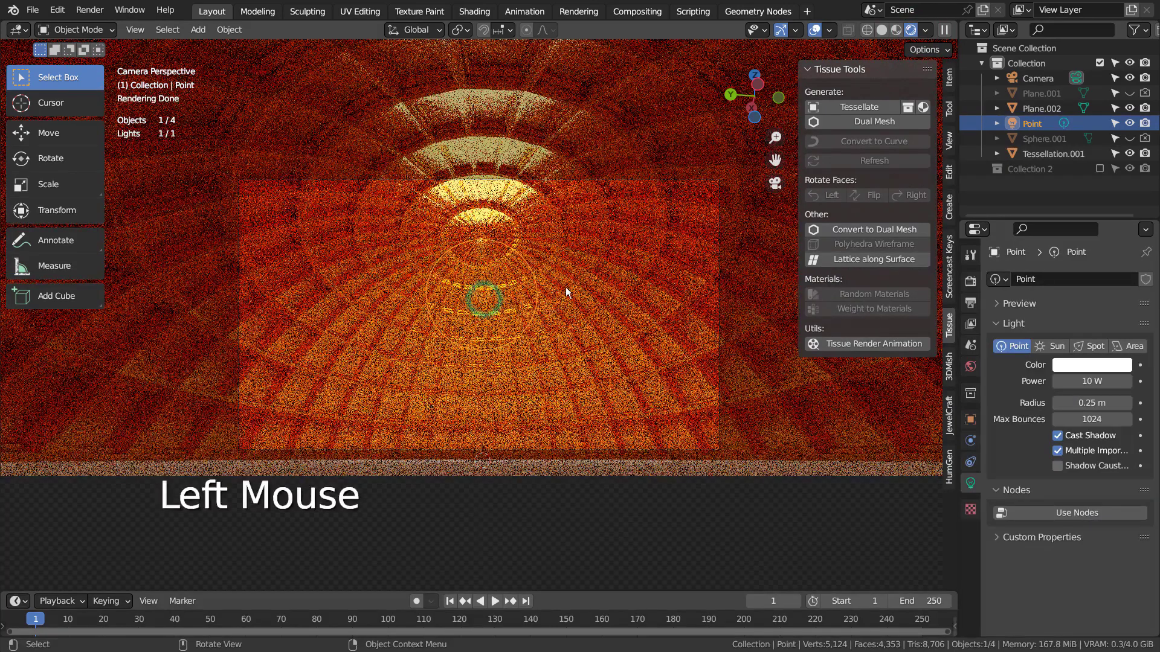
key(g)
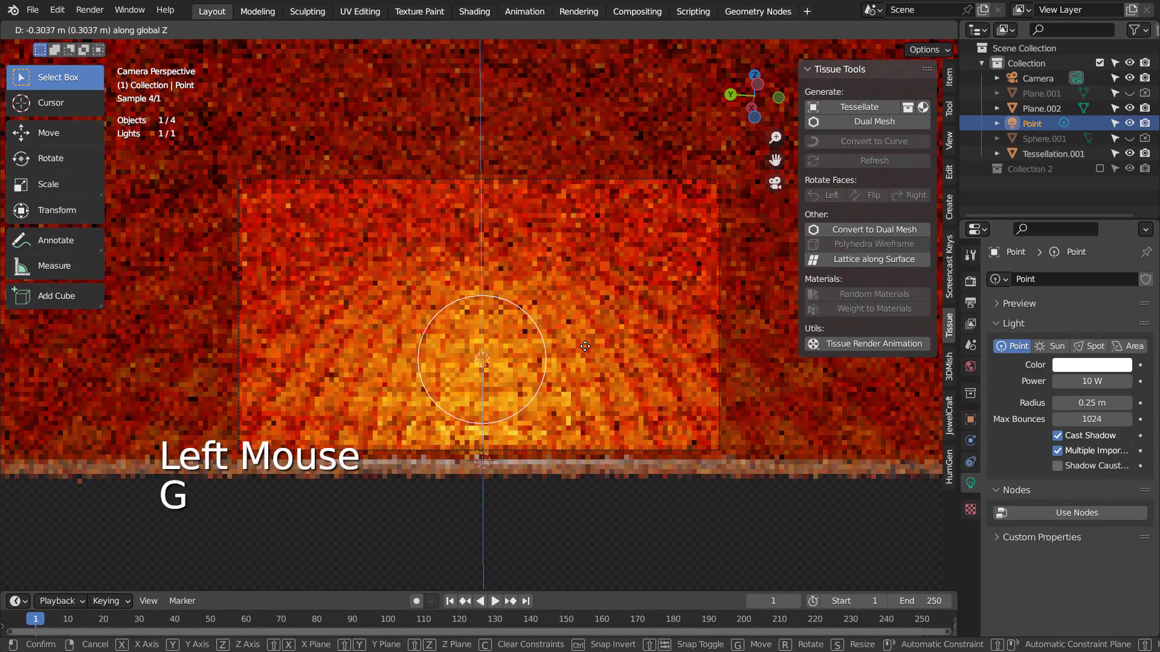
click(584, 343)
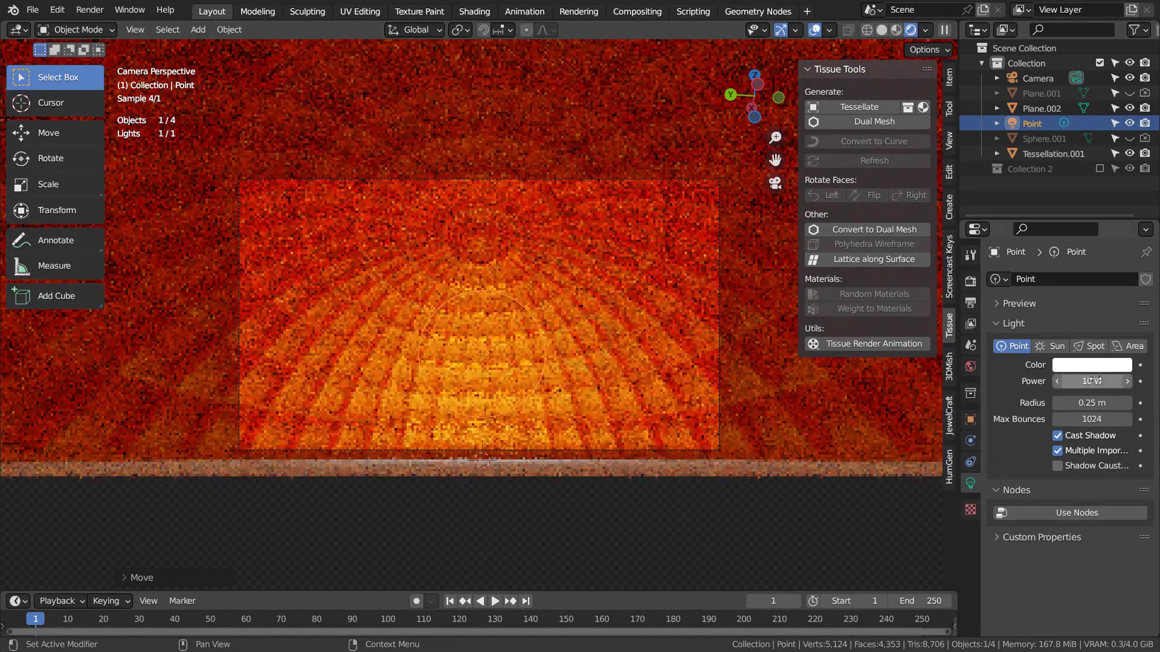
- Try a power of 111 W on the point light and settle on 11 W
click(1092, 381)
text(111)
key(Return)
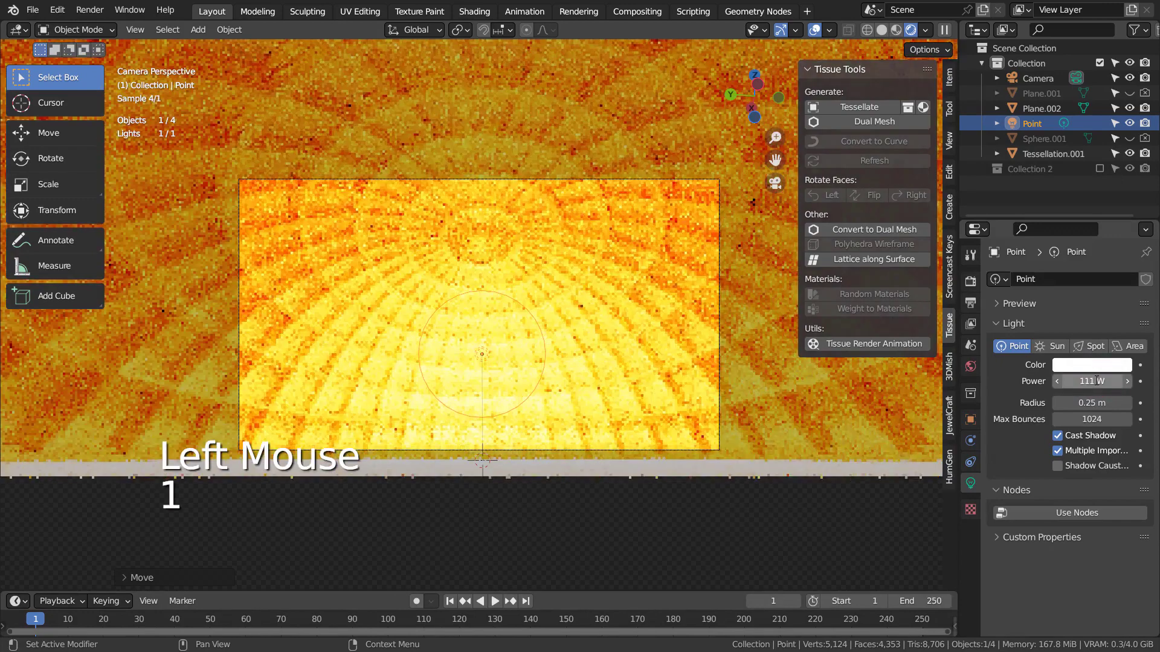
drag(1096, 380, 1097, 381)
click(1094, 381)
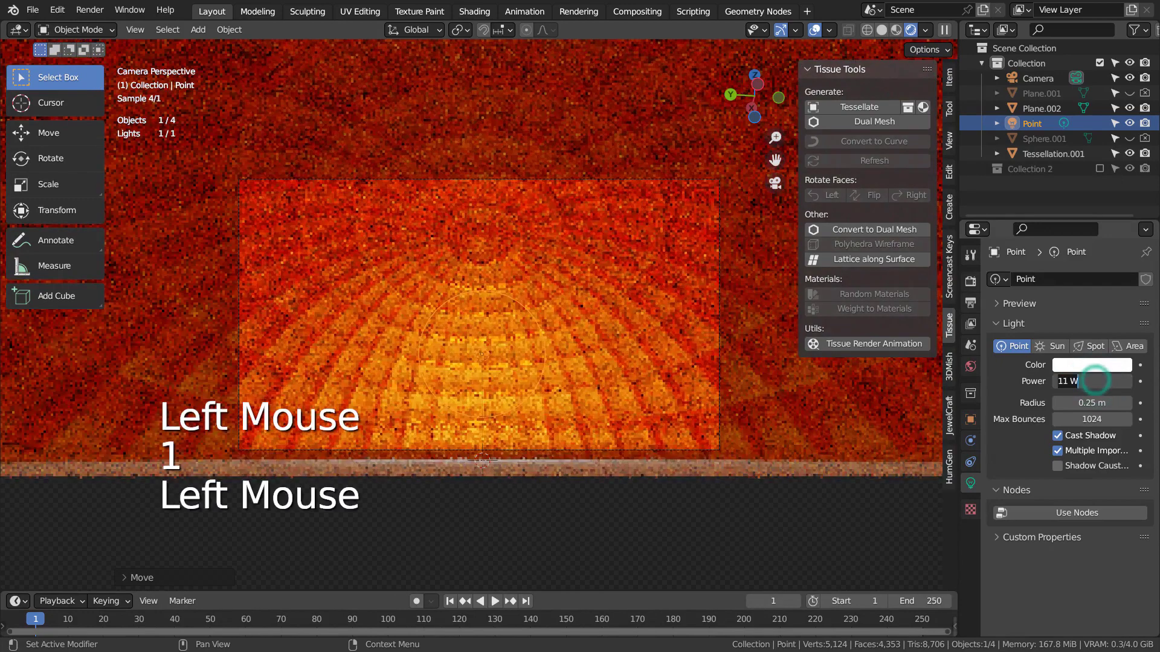
- Try orange, yellow-green and blue tints on the point light and settle on light blue
click(1091, 365)
click(1045, 252)
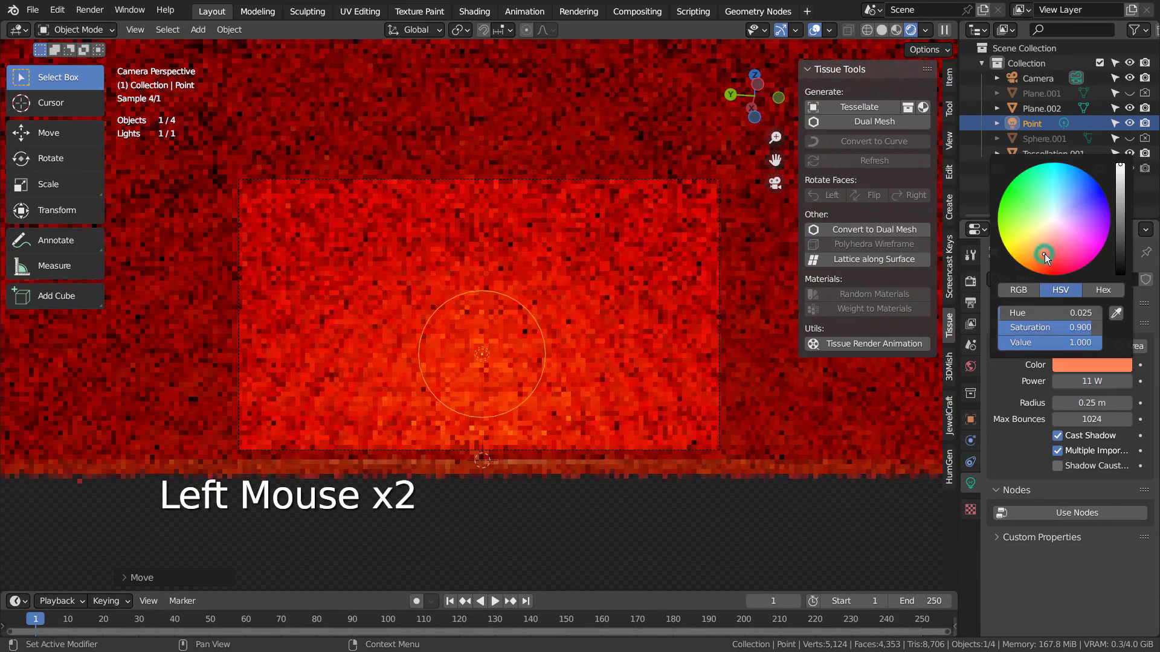
click(1023, 227)
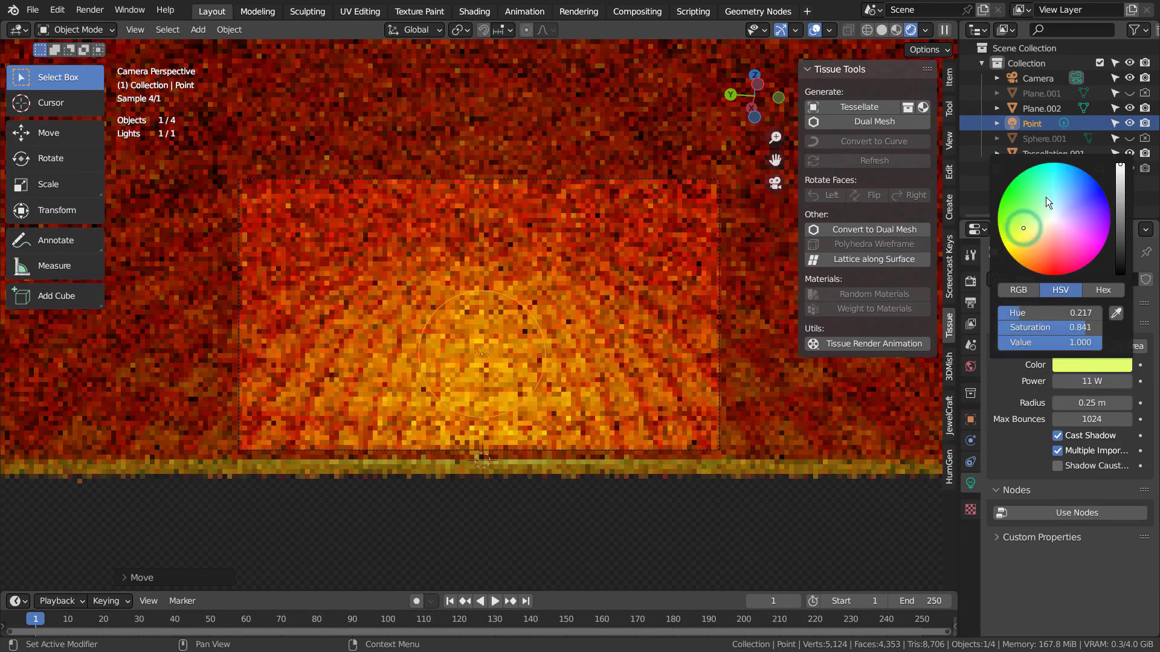
click(1045, 197)
click(1060, 191)
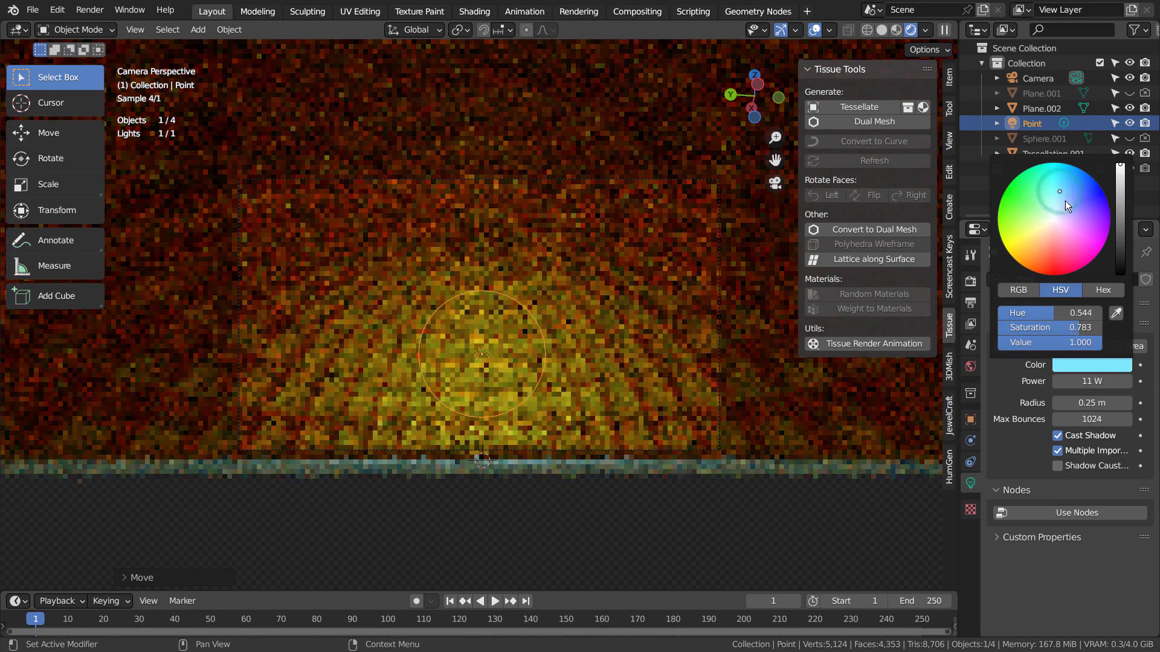
click(1063, 193)
click(1063, 183)
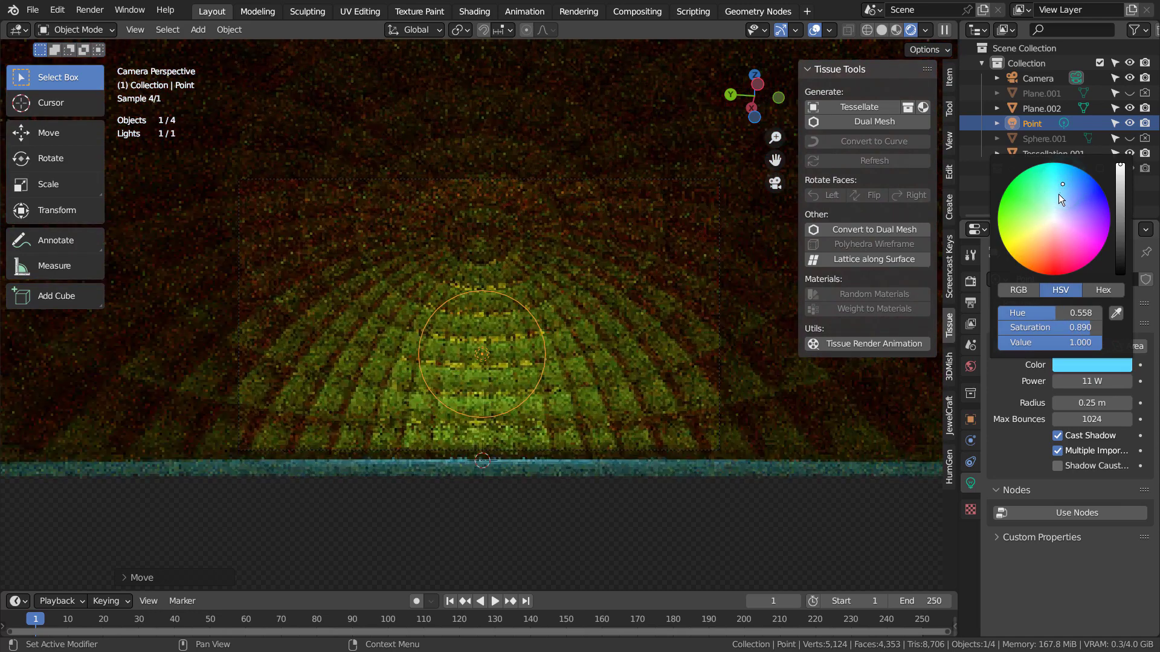
drag(1057, 195, 1063, 187)
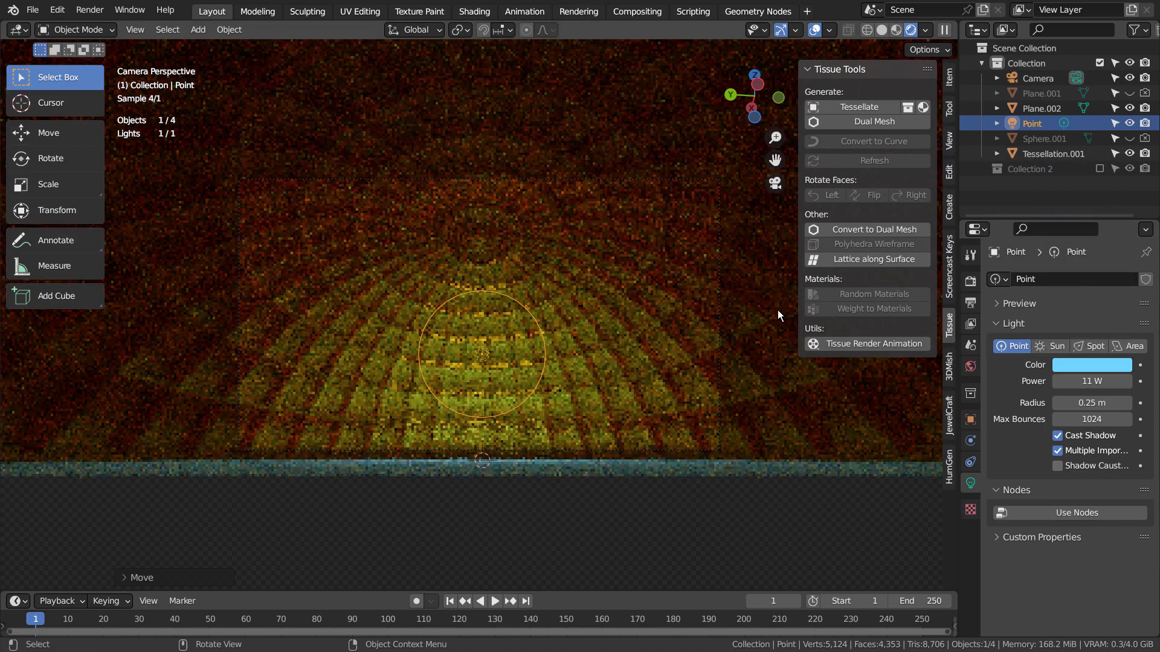
- Clear the render region, return the viewport to solid shading and save the file
key(ctrl+alt+b)
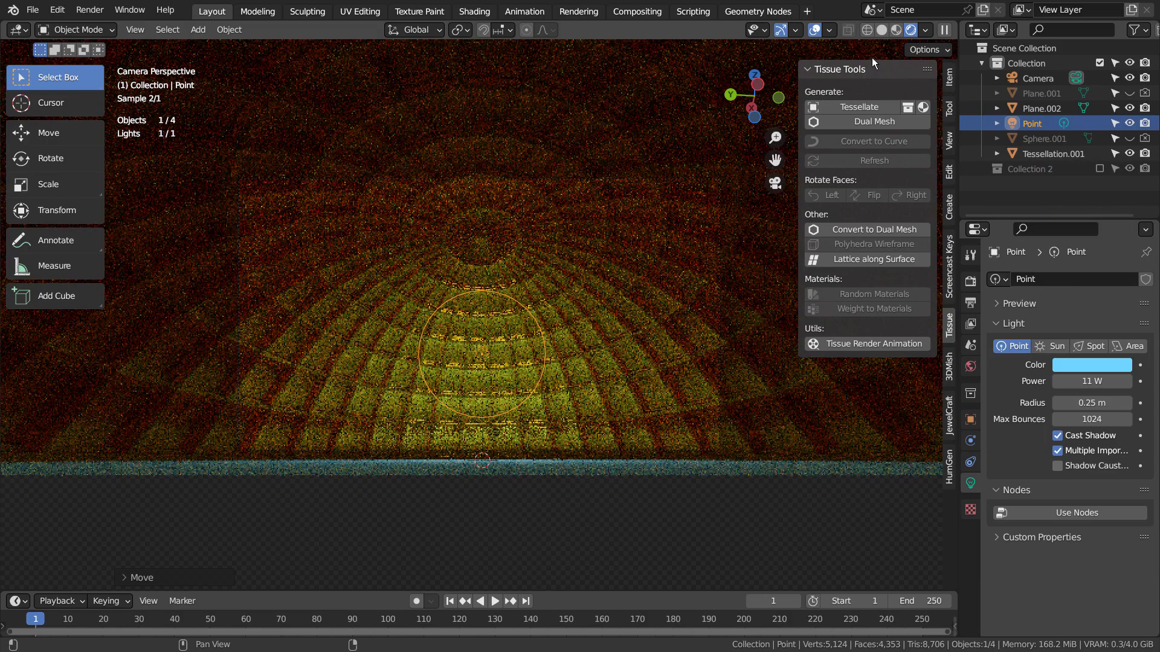
click(881, 29)
key(ctrl+s)
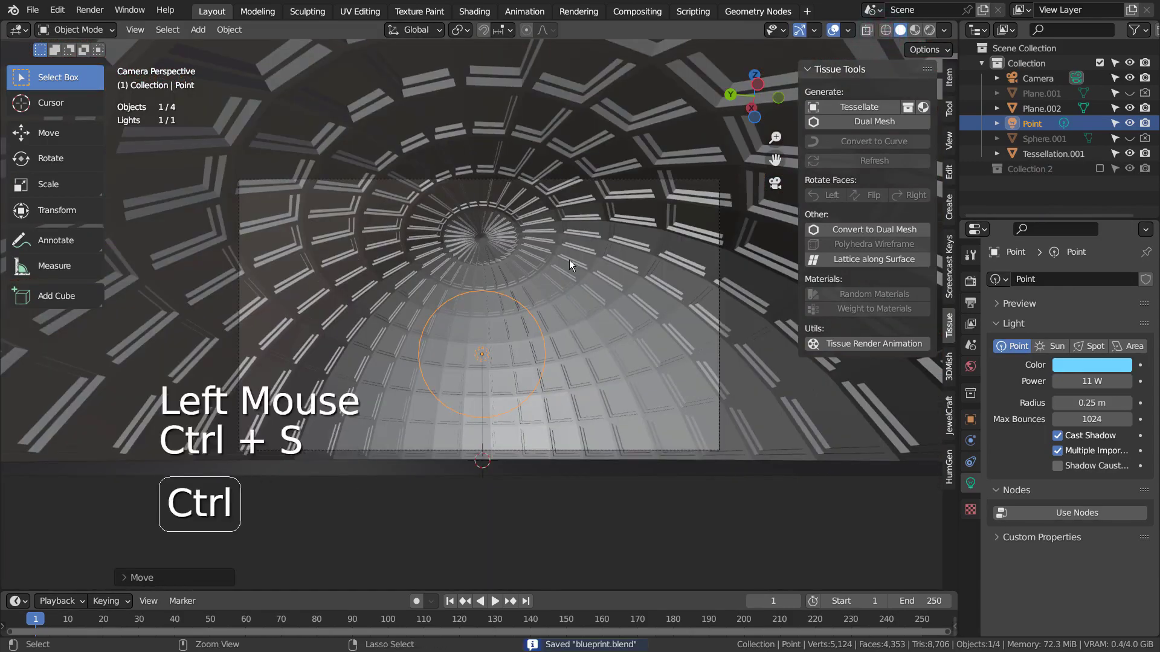
- Render the current frame, minimize the render window and switch to the Compositing workspace
key(F12)
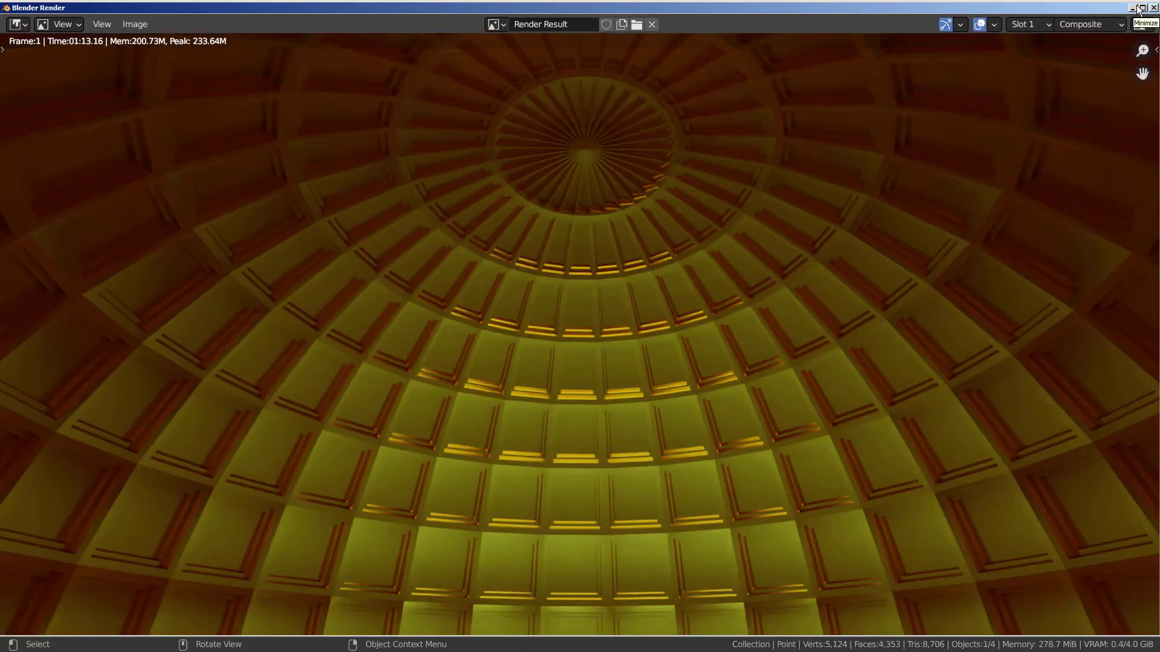
click(1135, 7)
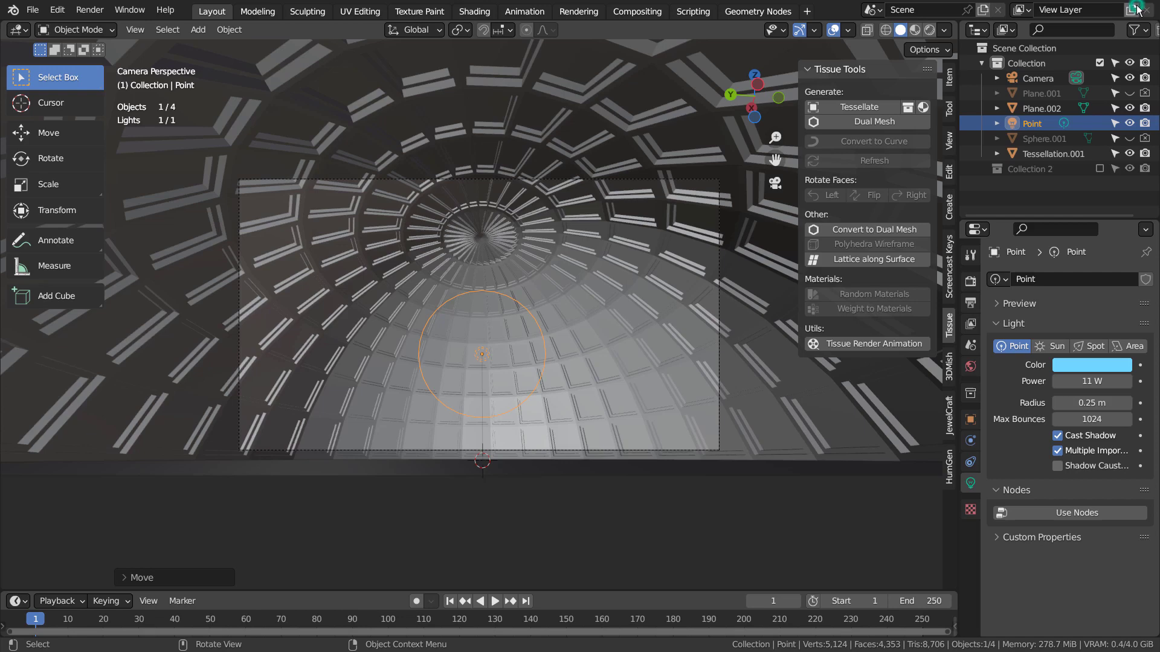
click(641, 12)
- Add a midpoint to the RGB Curves node's combined curve and lower it to about 0.5, 0.4 to darken the midtones
click(360, 143)
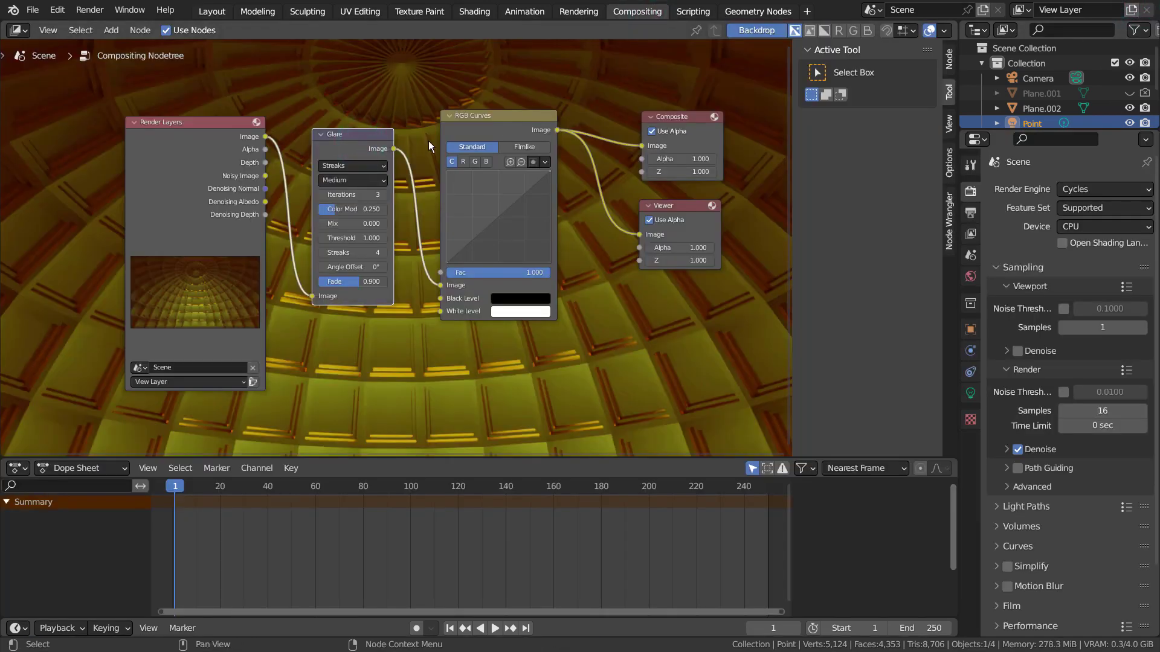
click(516, 122)
click(505, 211)
drag(504, 211, 507, 222)
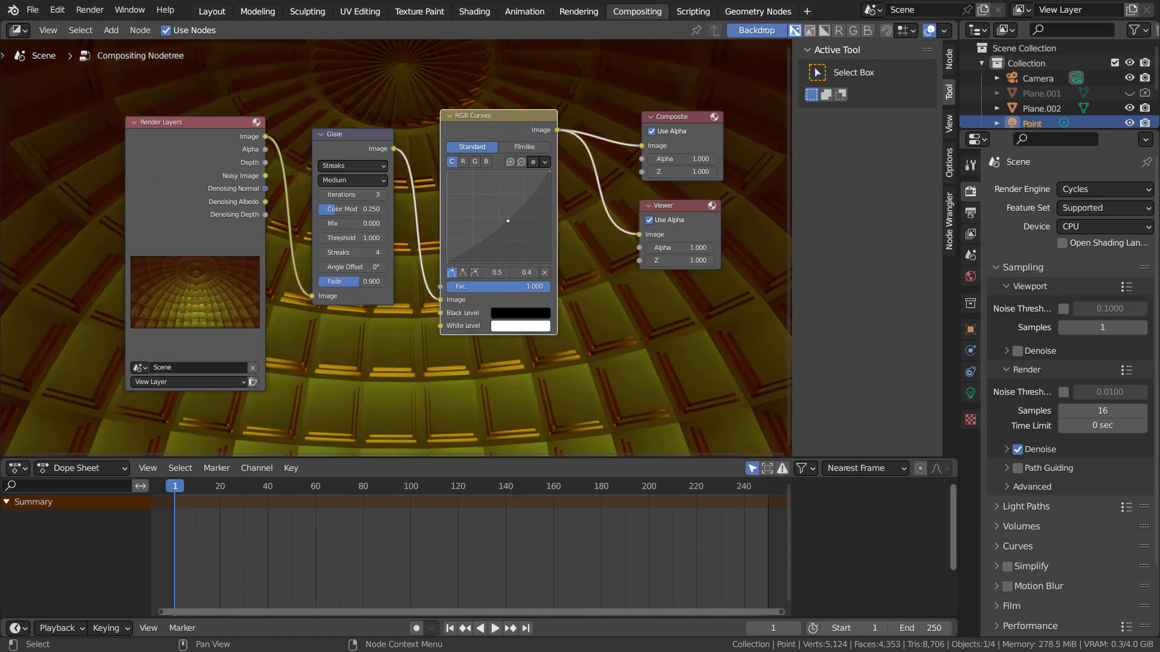
- Try green, orange, pink and blue tints with a value of 0.697 as the RGB Curves node's white level
click(528, 331)
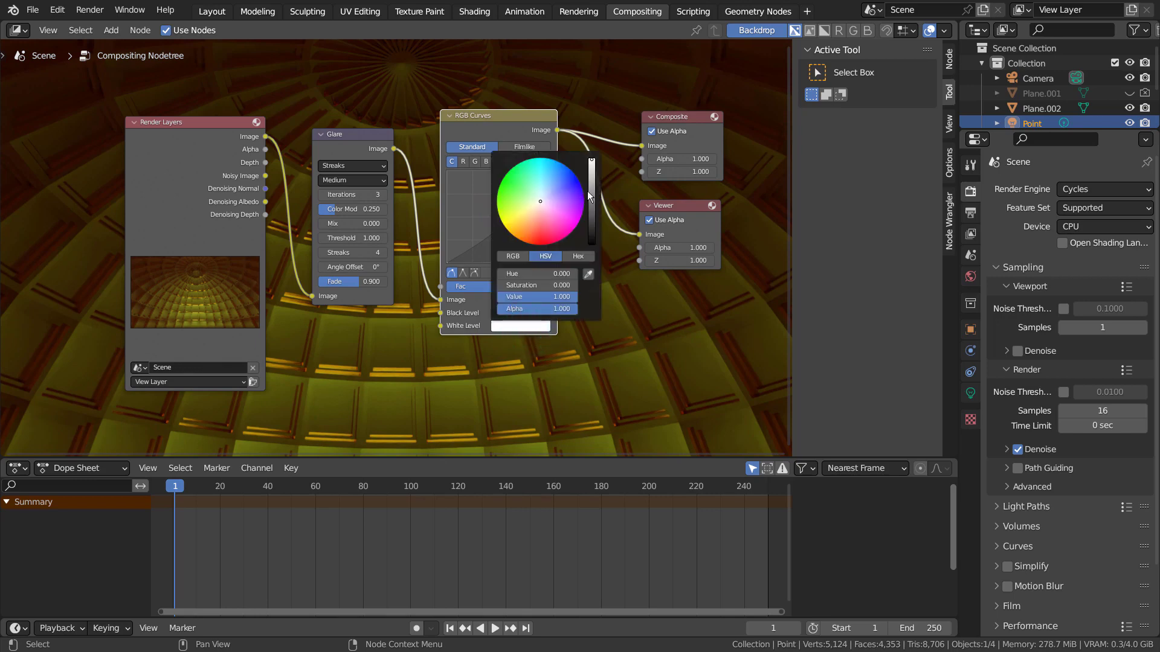
drag(592, 182, 592, 171)
click(524, 186)
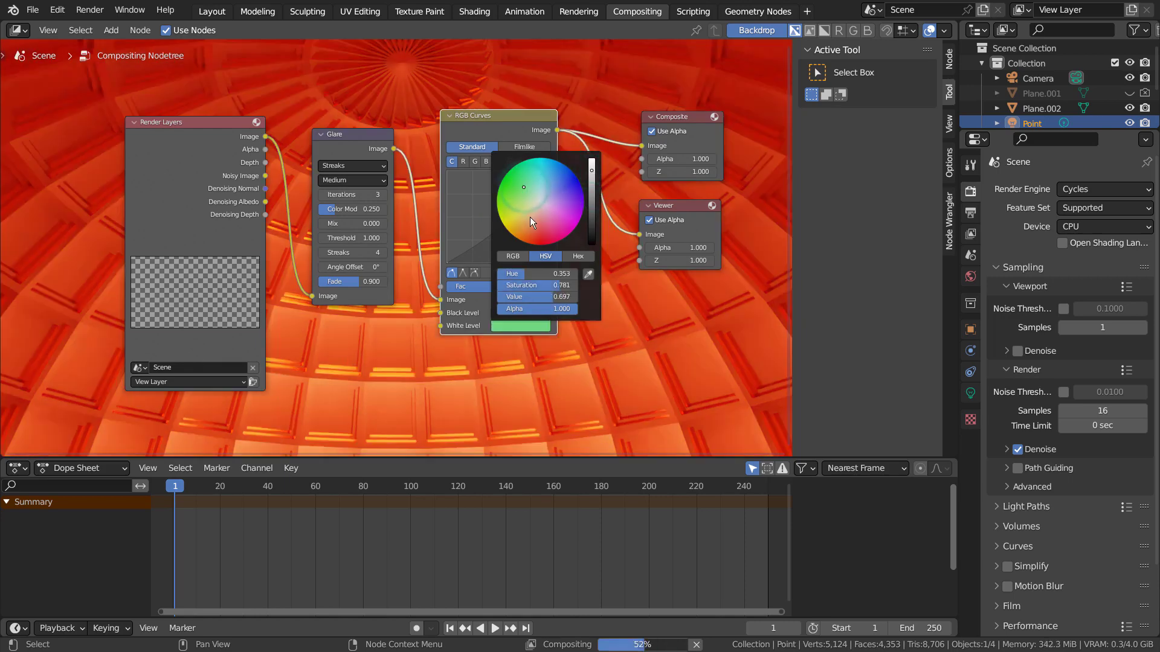
click(532, 219)
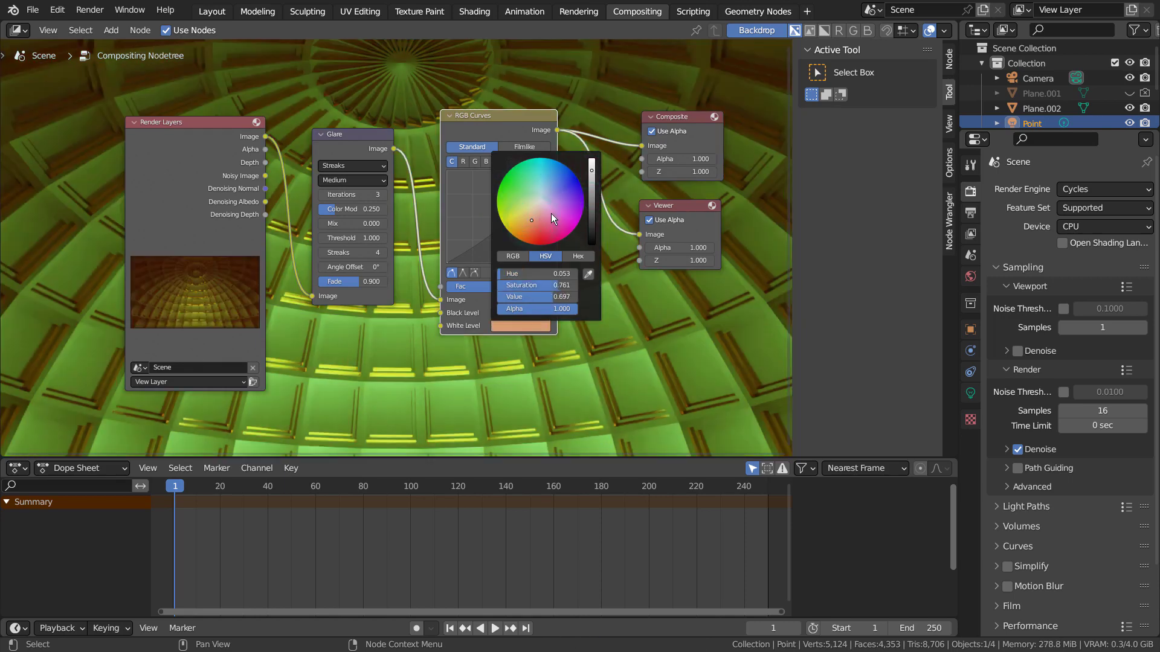
click(550, 213)
click(550, 183)
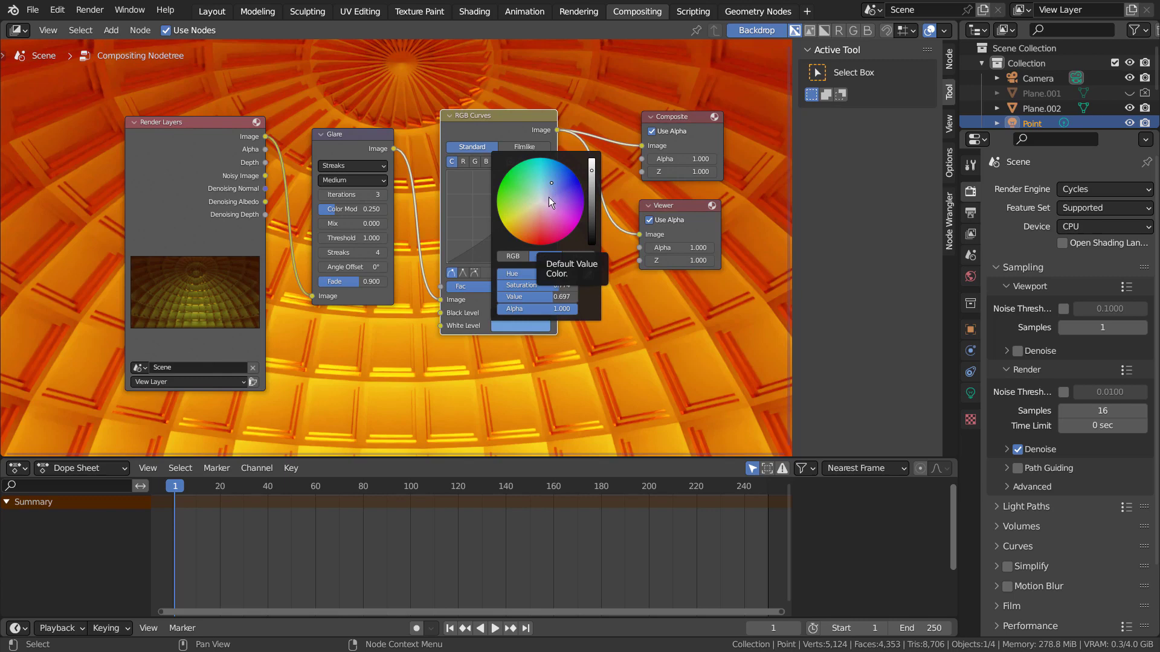
- Set the white level to light blue with hue 0.619, saturation 0.632 and maximum value, and maximize the node editor
click(543, 199)
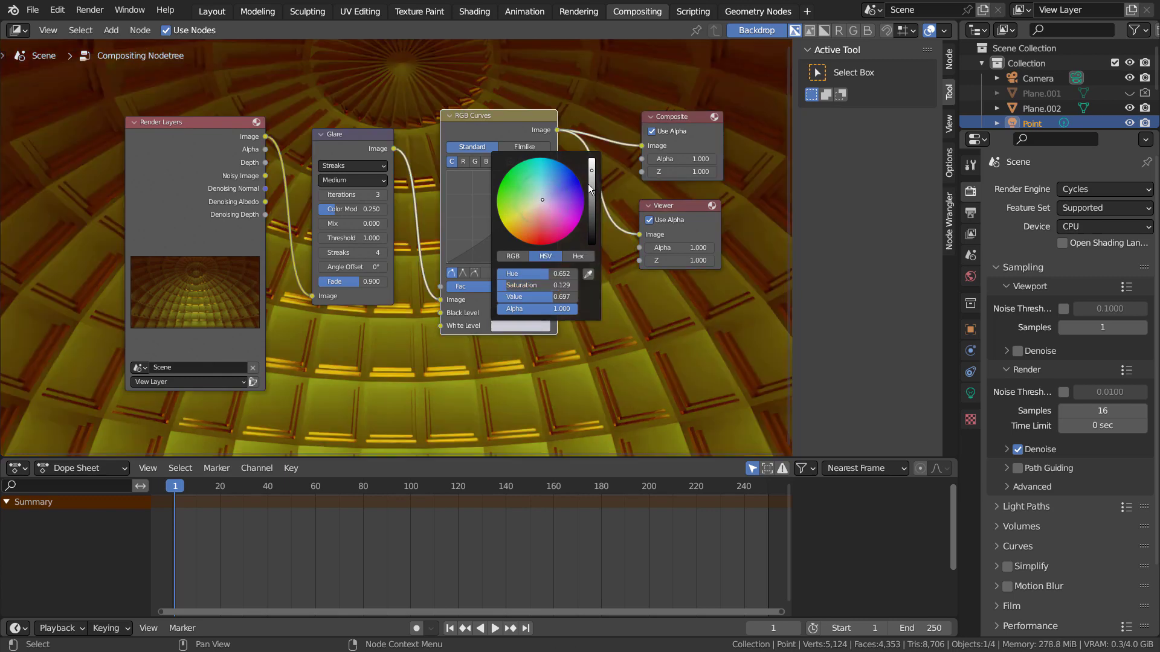
click(549, 188)
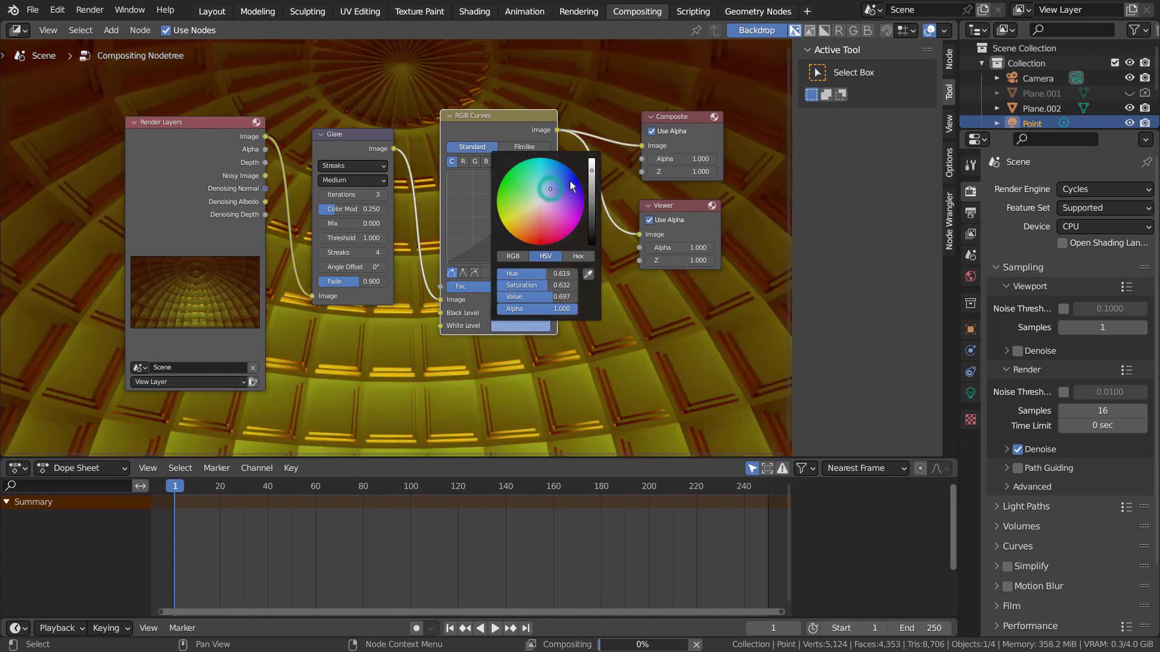
drag(590, 169, 591, 159)
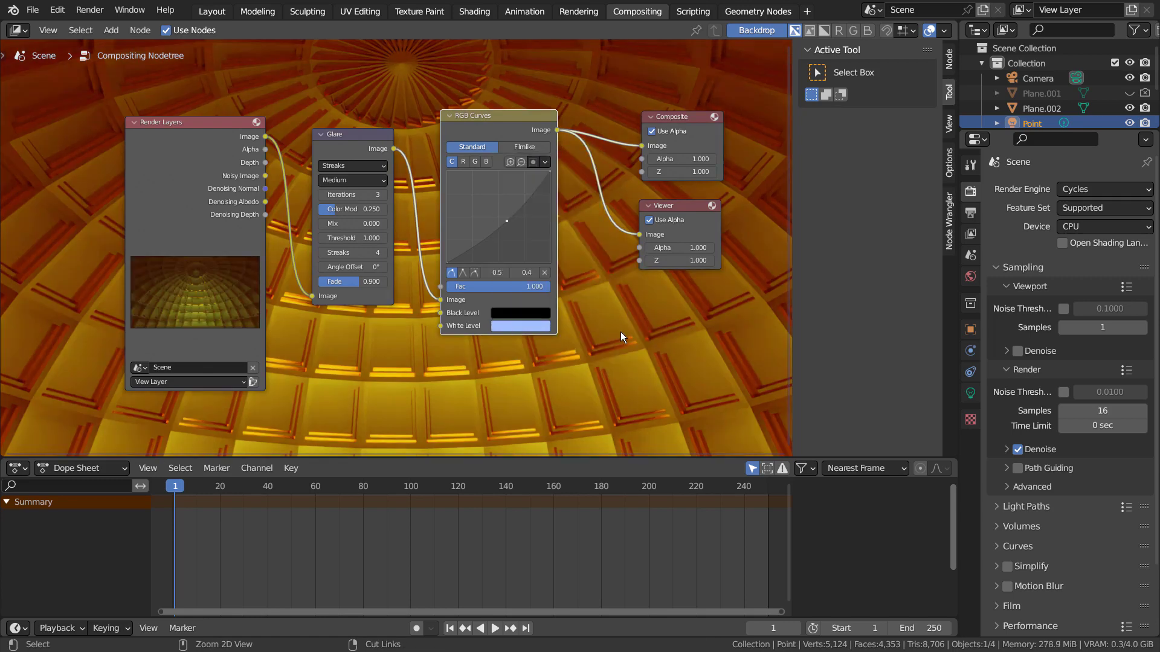
key(ctrl+space)
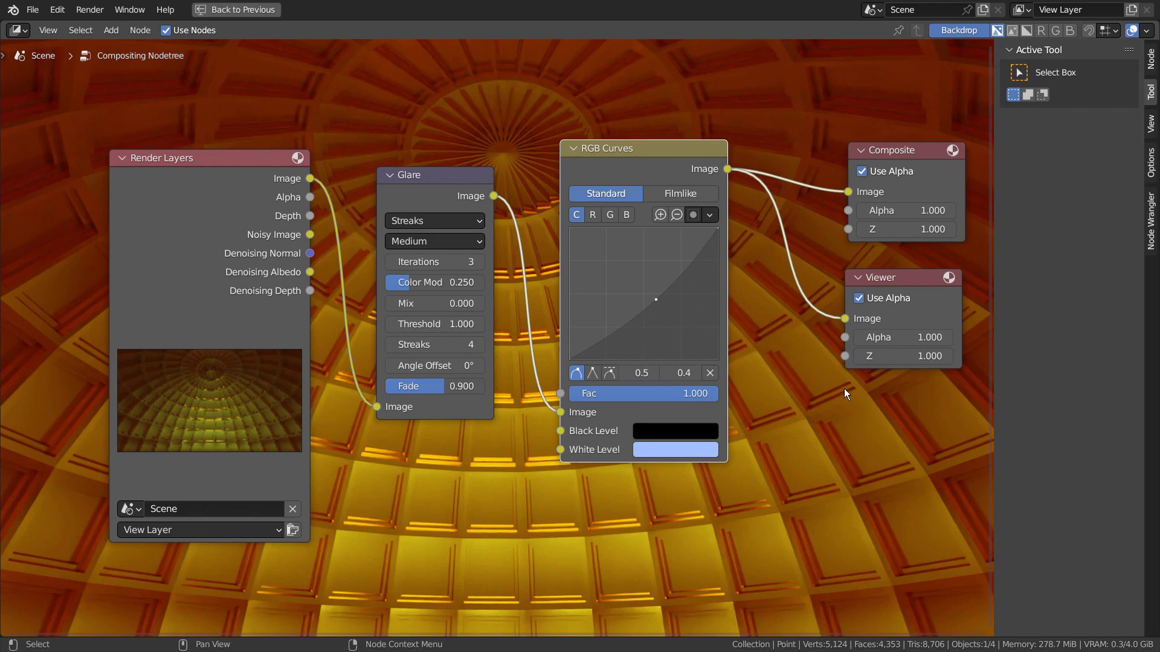